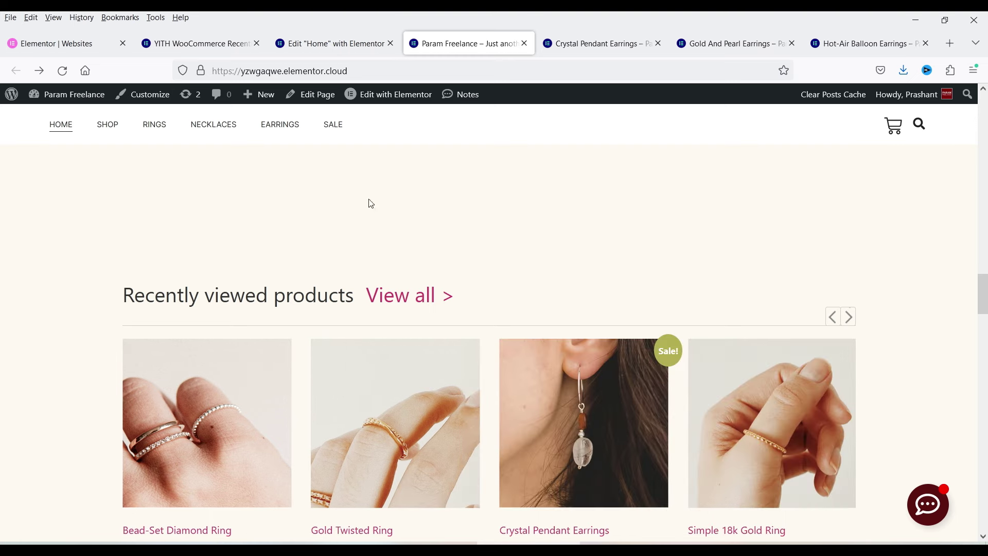
- Scroll the live home page down to the Recently viewed products slider
{"action": "scroll", "coordinate": [11, 307], "scroll_direction": "down", "scroll_amount": 5}
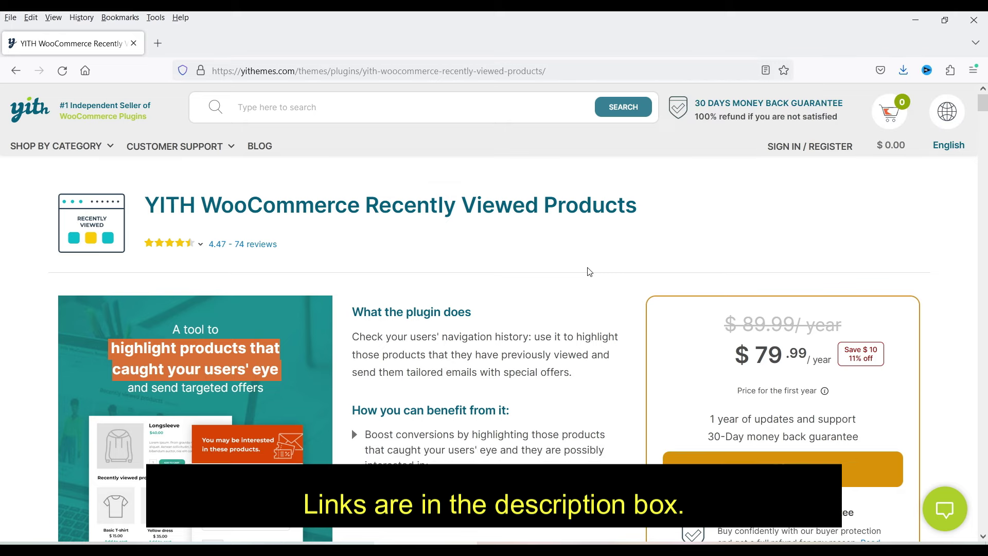
{"action": "scroll", "coordinate": [584, 273], "scroll_direction": "down", "scroll_amount": 3}
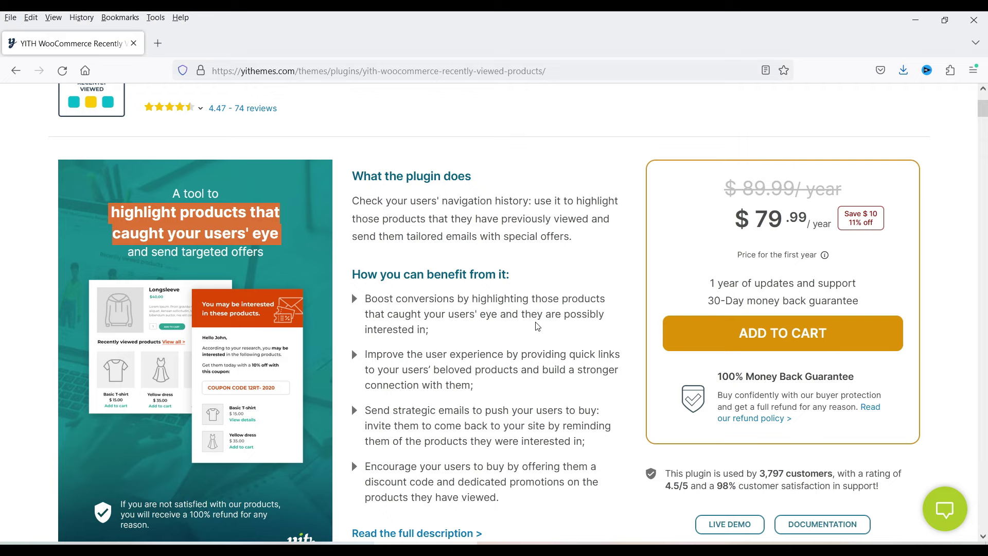
{"action": "scroll", "coordinate": [540, 324], "scroll_direction": "down", "scroll_amount": 6}
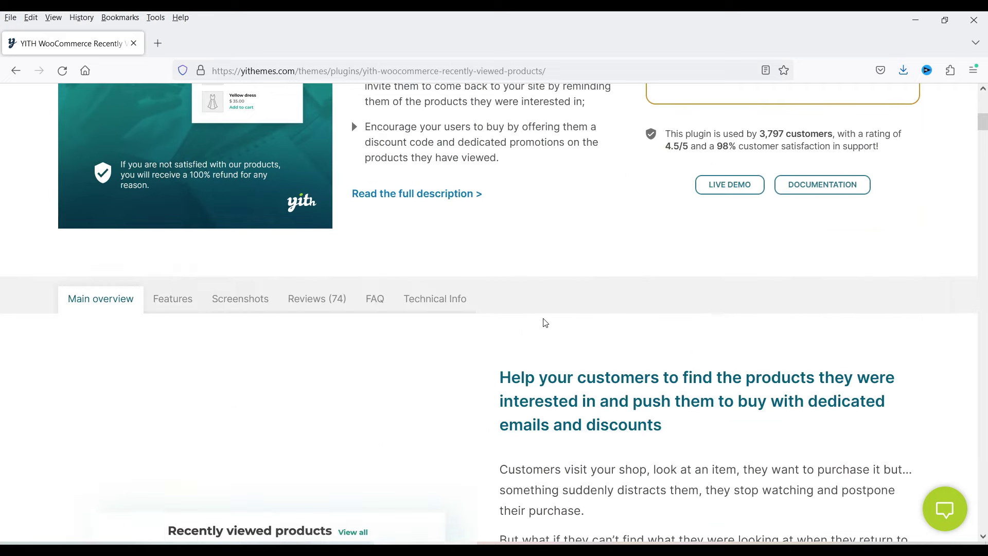
{"action": "scroll", "coordinate": [546, 323], "scroll_direction": "down", "scroll_amount": 3}
{"action": "scroll", "coordinate": [547, 323], "scroll_direction": "down", "scroll_amount": 4}
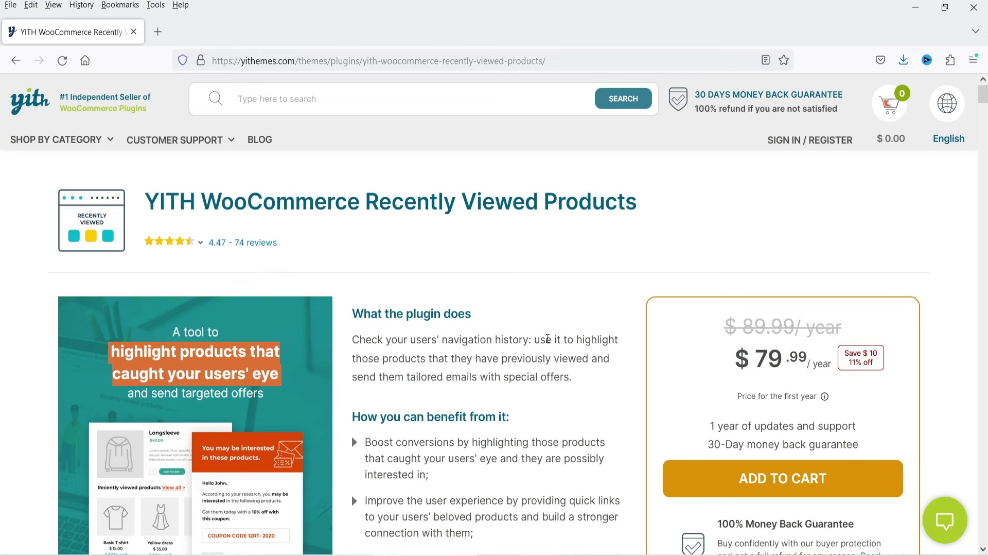
{"action": "key", "text": "alt+Tab"}
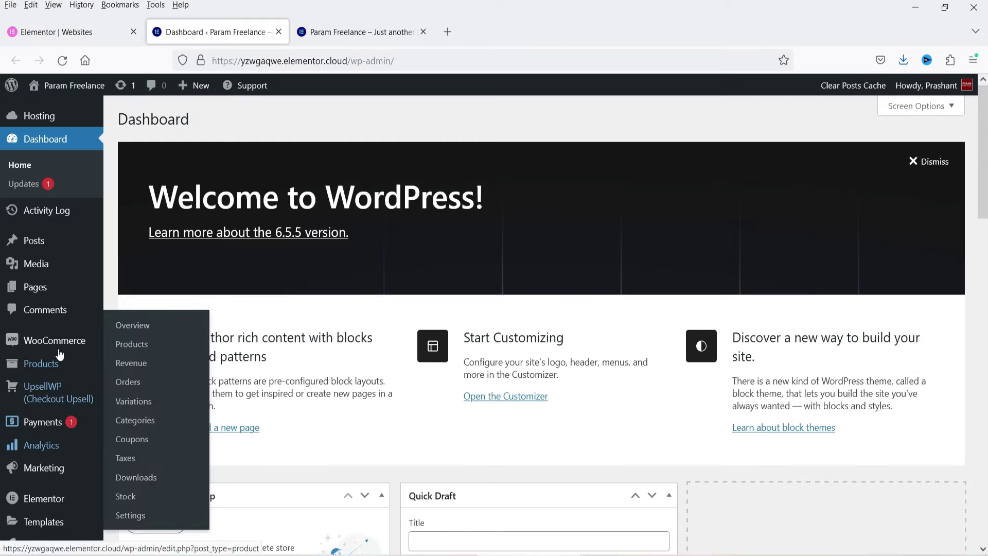
- Upload the Recently Viewed Products Premium zip, install and activate it, and defer license activation
{"action": "scroll", "coordinate": [37, 289], "scroll_direction": "down", "scroll_amount": 3}
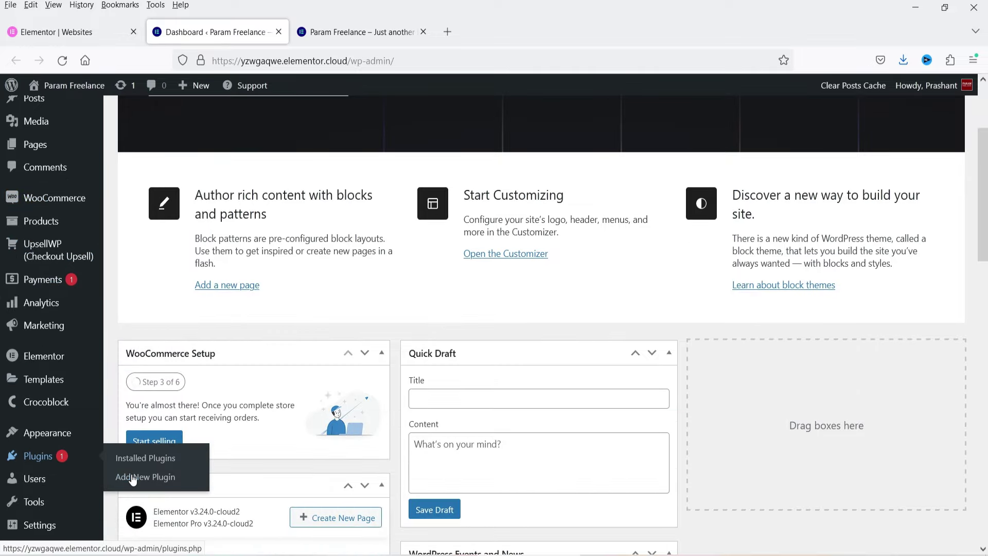
{"action": "left_click", "coordinate": [133, 474]}
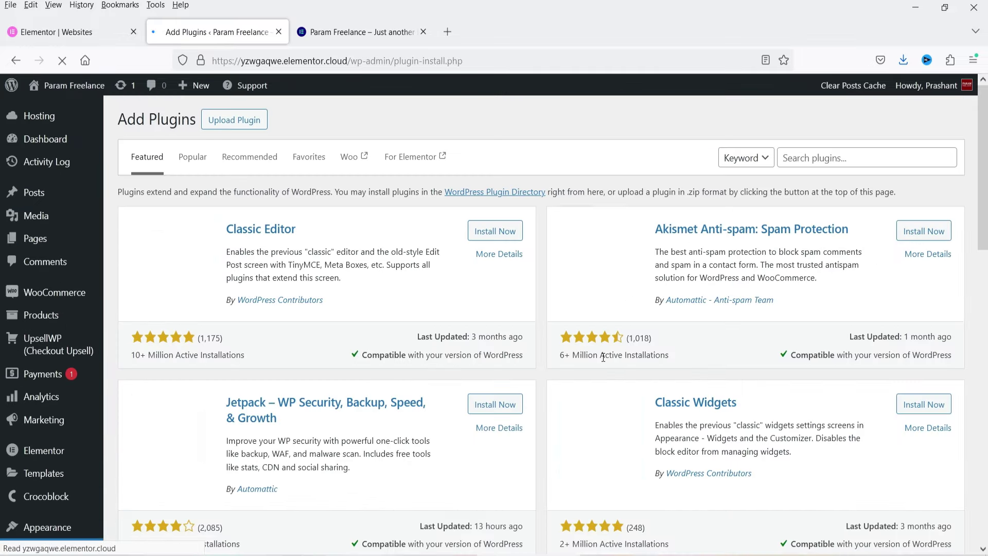
{"action": "left_click", "coordinate": [230, 121]}
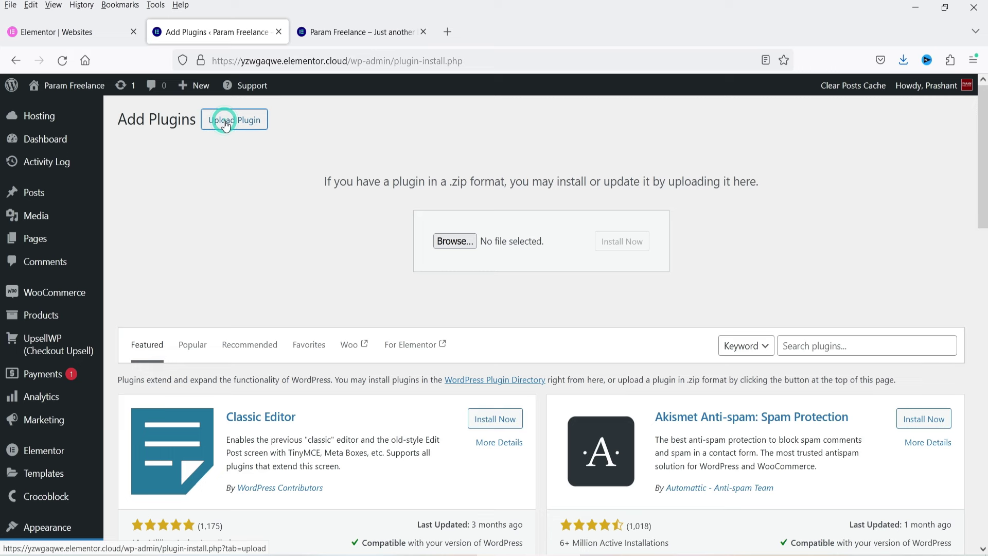
{"action": "left_click", "coordinate": [455, 241]}
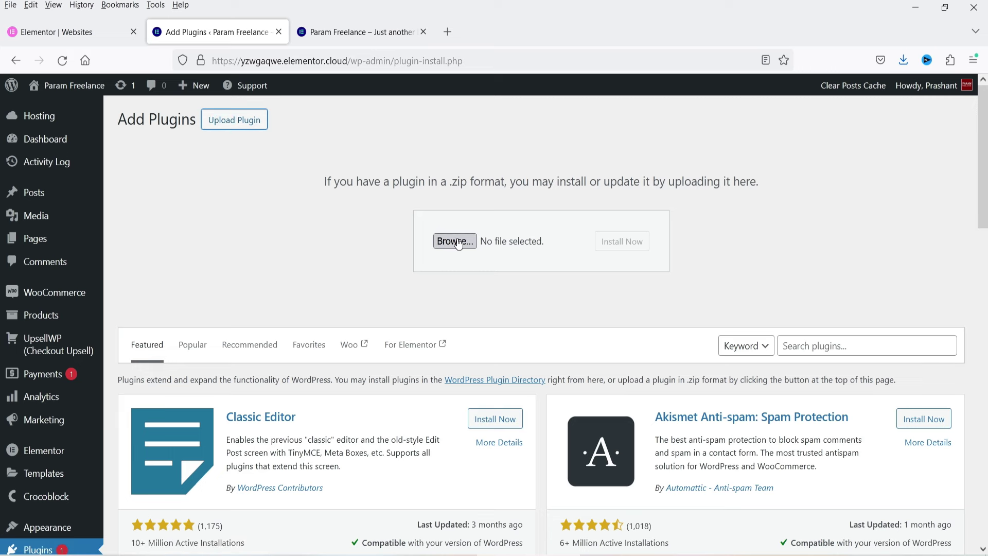
{"action": "double_click", "coordinate": [291, 123]}
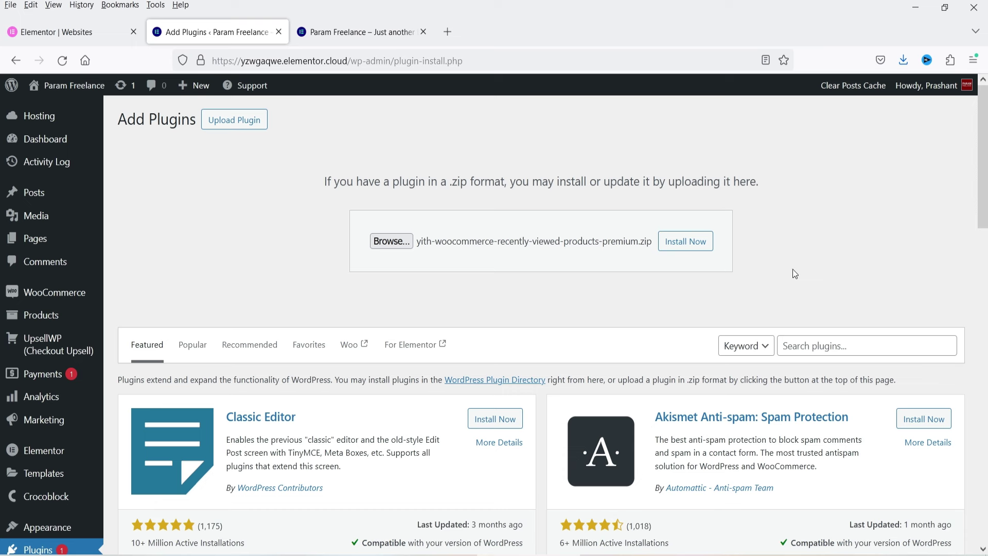
{"action": "left_click", "coordinate": [699, 253]}
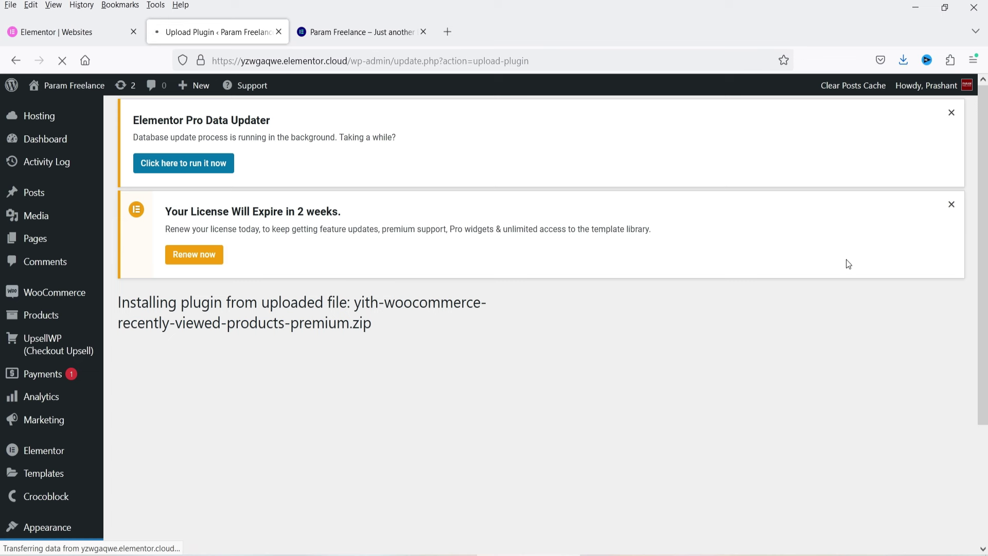
{"action": "left_click", "coordinate": [163, 438]}
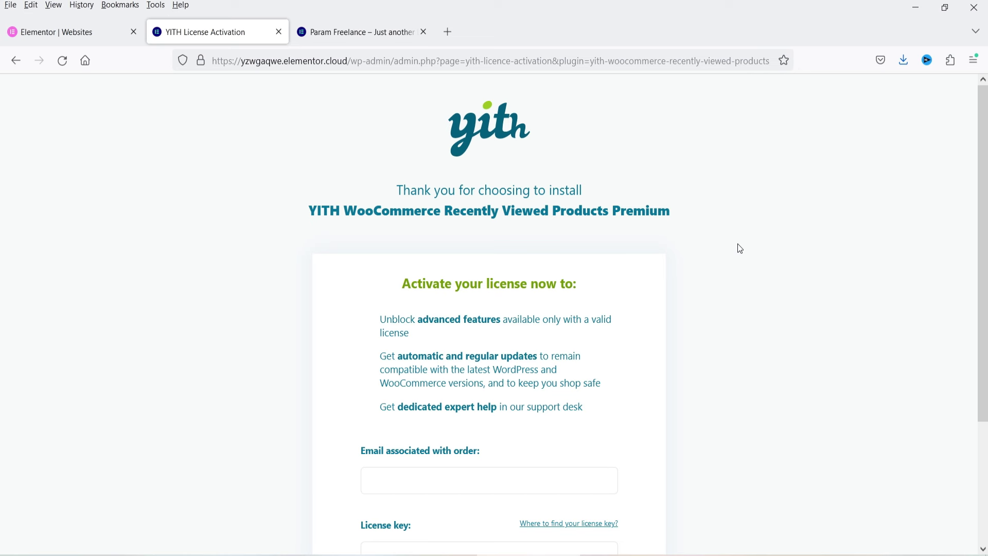
{"action": "scroll", "coordinate": [765, 339], "scroll_direction": "down", "scroll_amount": 3}
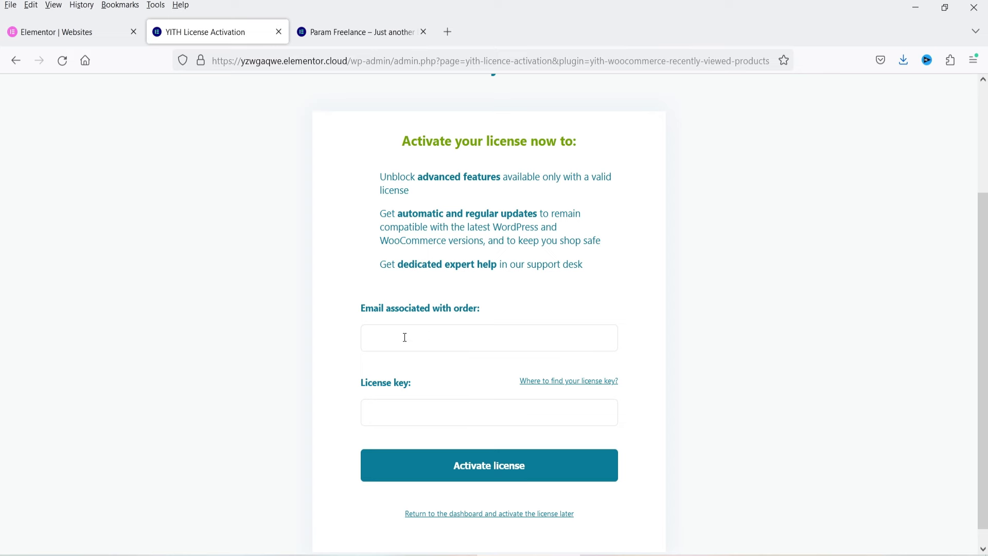
{"action": "left_click", "coordinate": [440, 514]}
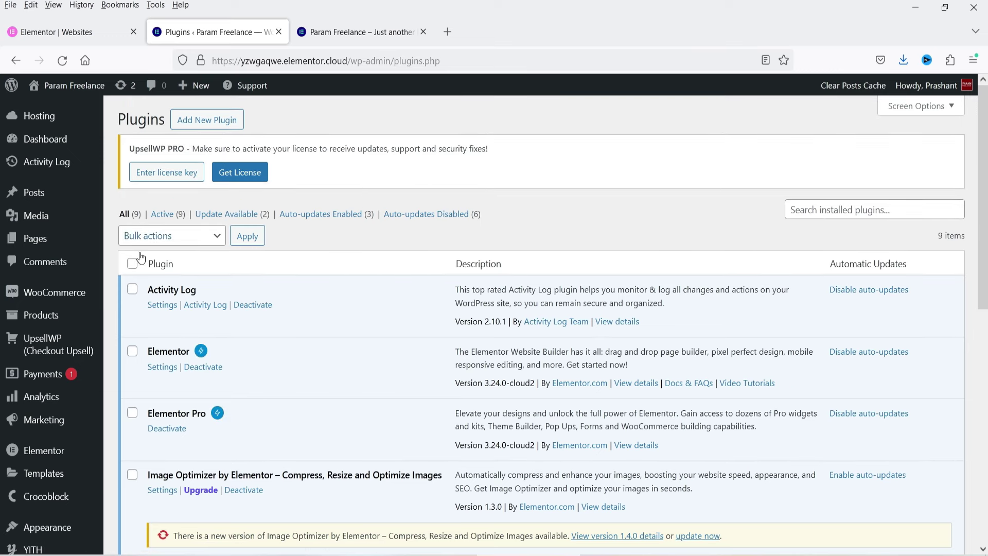
- Open YITH > Recently Viewed Products settings and close the license-key reminder
{"action": "scroll", "coordinate": [88, 303], "scroll_direction": "down", "scroll_amount": 3}
{"action": "mouse_move", "coordinate": [55, 414]}
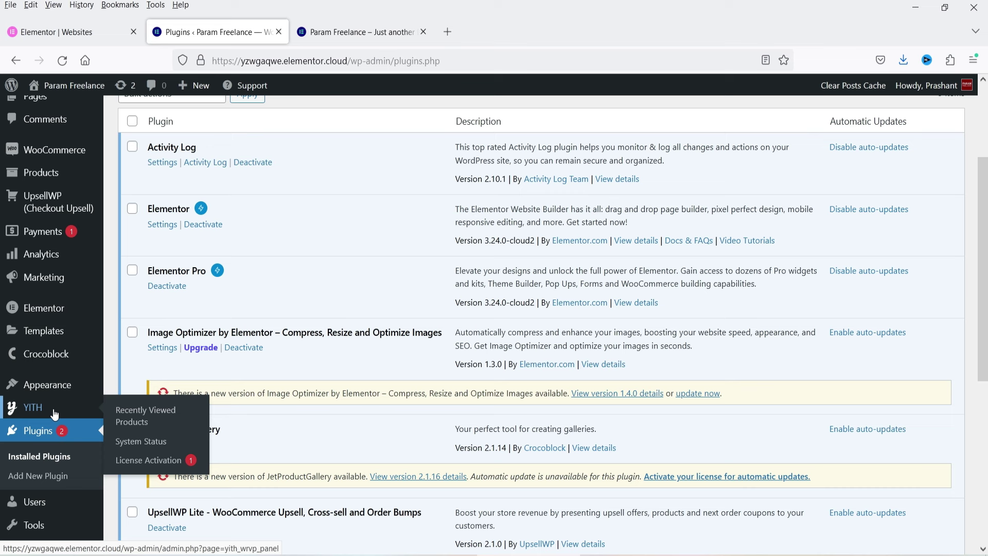
{"action": "left_click", "coordinate": [151, 417]}
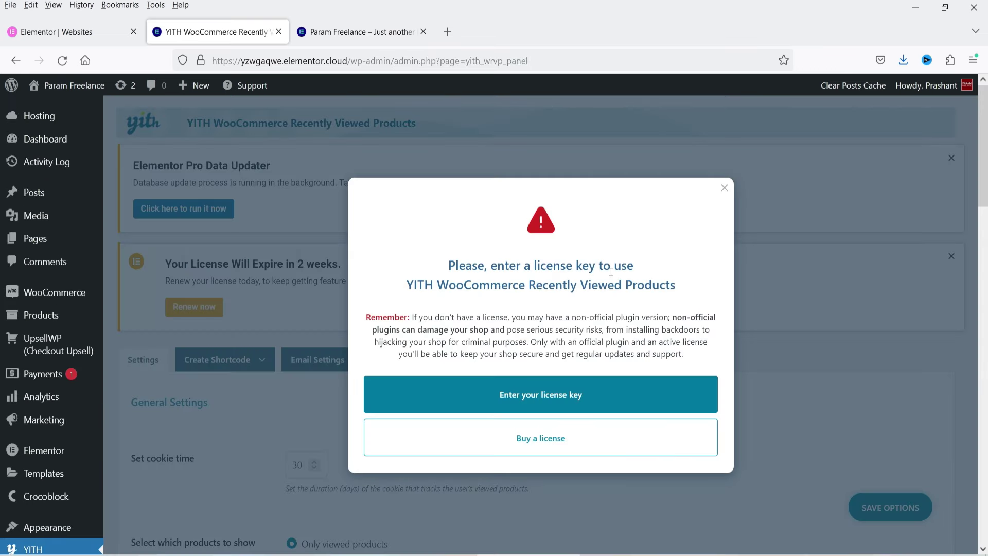
{"action": "left_click", "coordinate": [724, 188]}
{"action": "scroll", "coordinate": [660, 290], "scroll_direction": "down", "scroll_amount": 3}
{"action": "scroll", "coordinate": [659, 285], "scroll_direction": "down", "scroll_amount": 2}
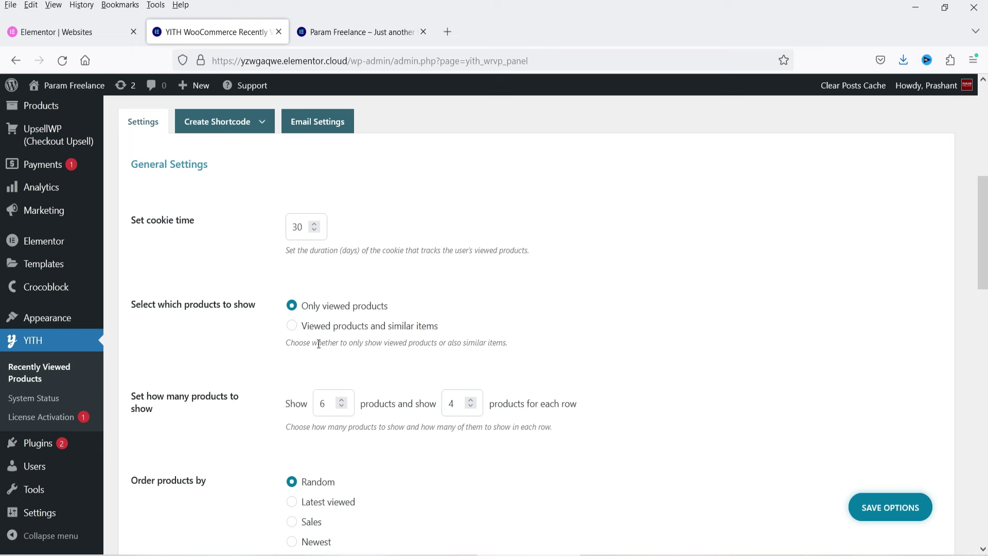
- Choose 'Viewed products and similar items' and tick 'Hide out-of-stock products' and 'Hide free products'
{"action": "left_click", "coordinate": [292, 326]}
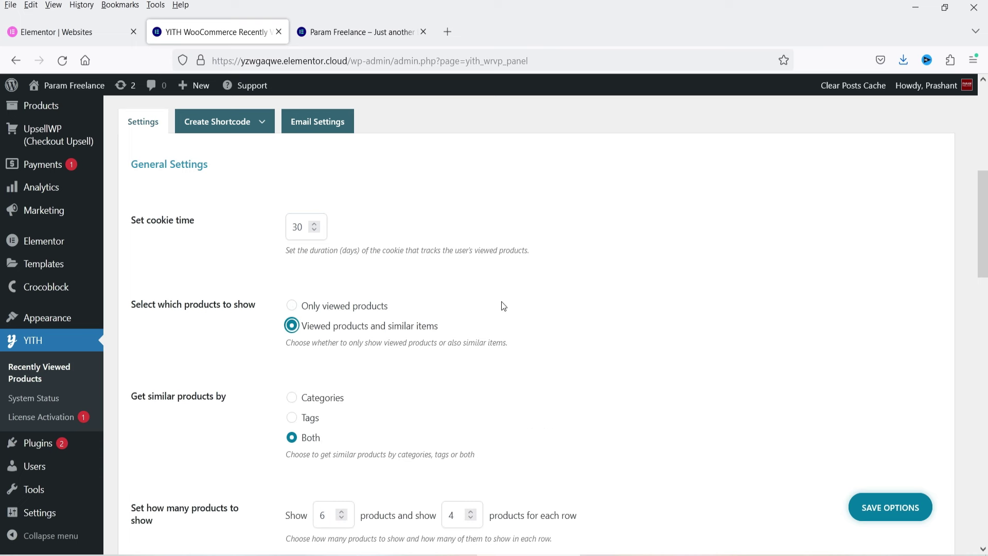
{"action": "scroll", "coordinate": [511, 298], "scroll_direction": "down", "scroll_amount": 3}
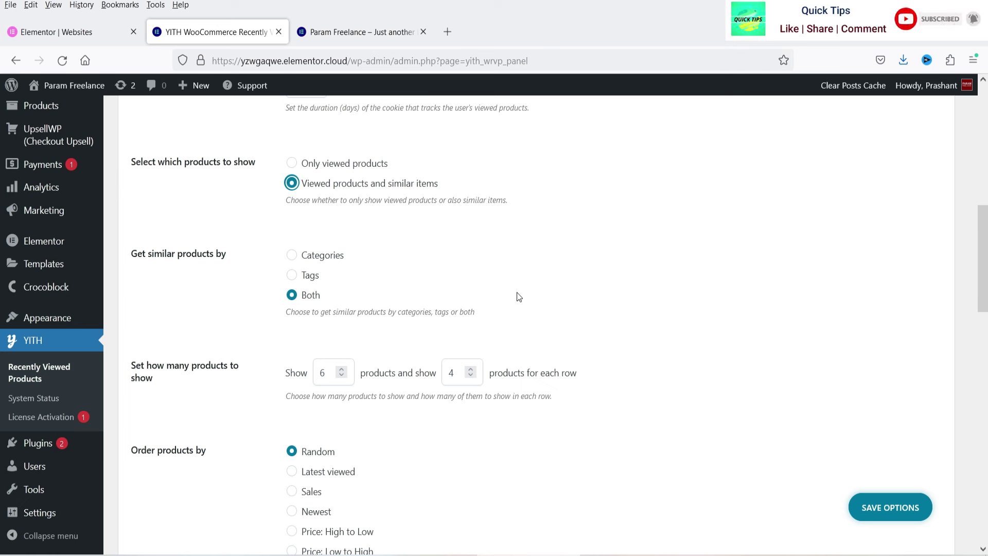
{"action": "scroll", "coordinate": [242, 310], "scroll_direction": "down", "scroll_amount": 2}
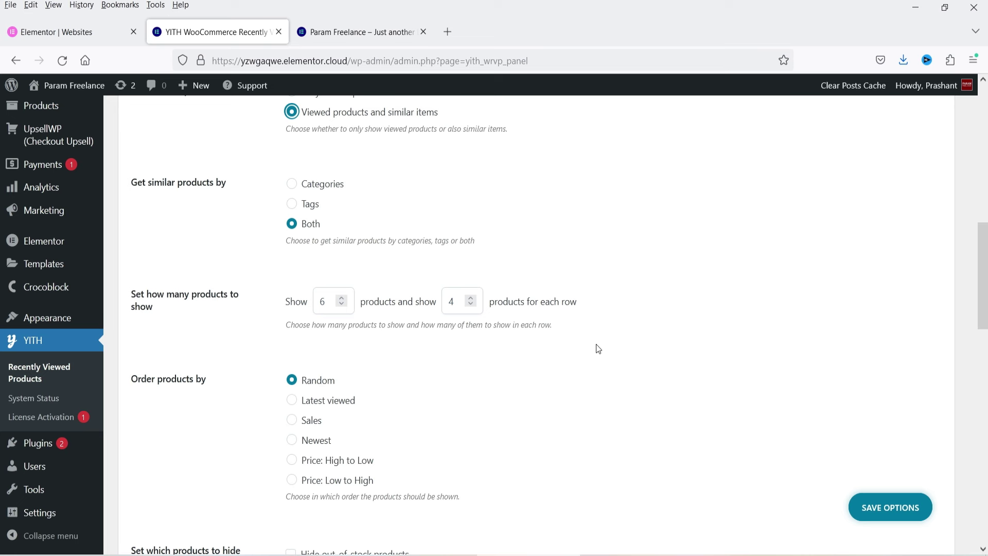
{"action": "scroll", "coordinate": [249, 297], "scroll_direction": "down", "scroll_amount": 4}
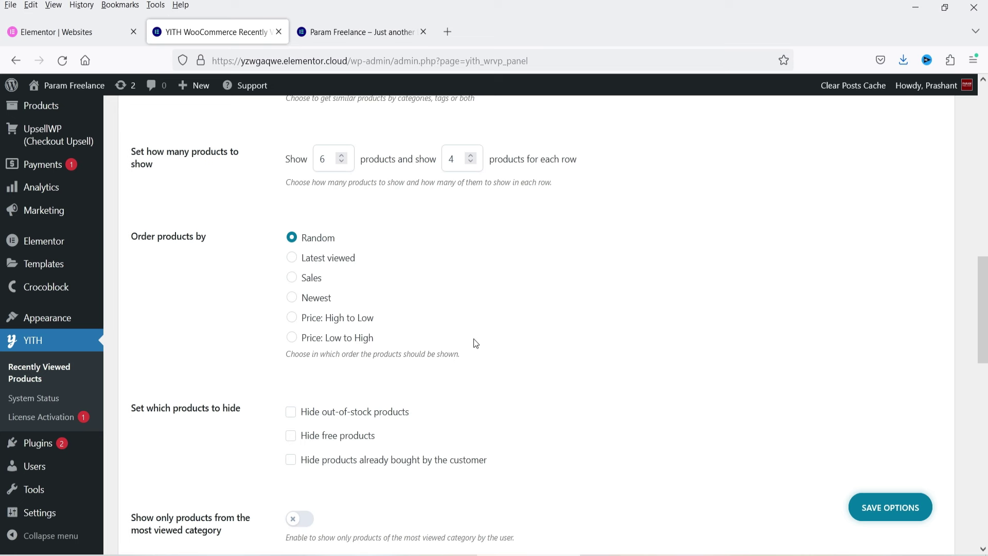
{"action": "scroll", "coordinate": [478, 273], "scroll_direction": "down", "scroll_amount": 2}
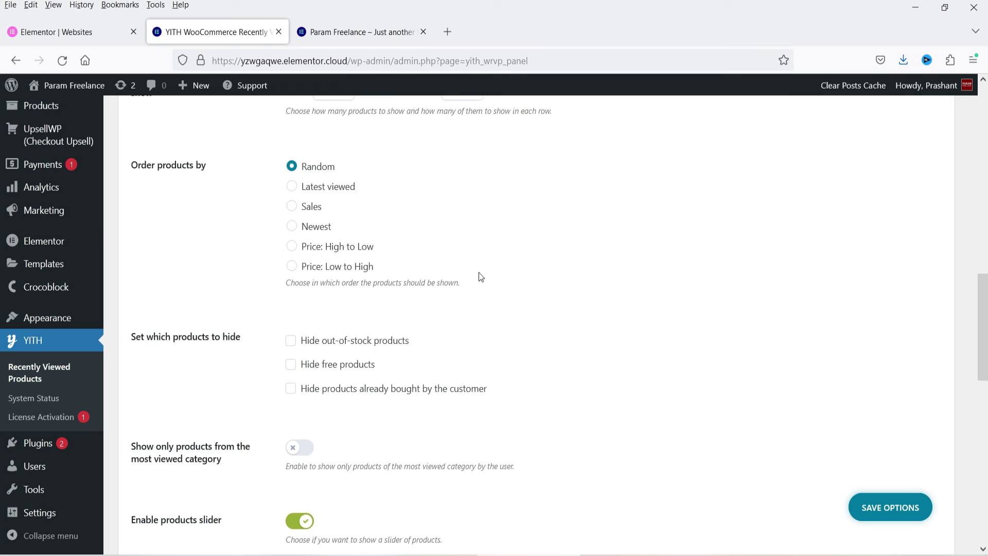
{"action": "scroll", "coordinate": [478, 273], "scroll_direction": "down", "scroll_amount": 2}
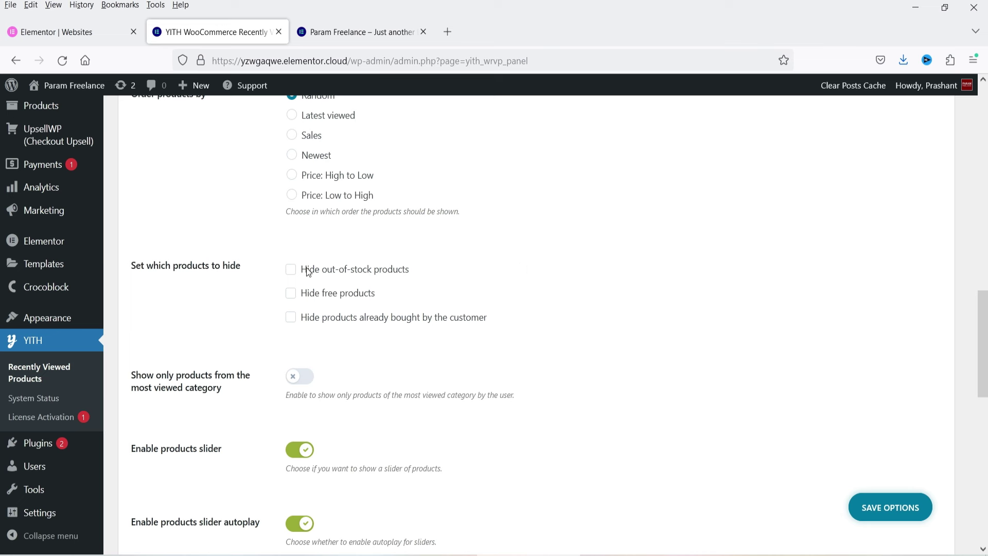
{"action": "left_click", "coordinate": [290, 269]}
{"action": "left_click", "coordinate": [290, 295]}
{"action": "scroll", "coordinate": [581, 266], "scroll_direction": "down", "scroll_amount": 3}
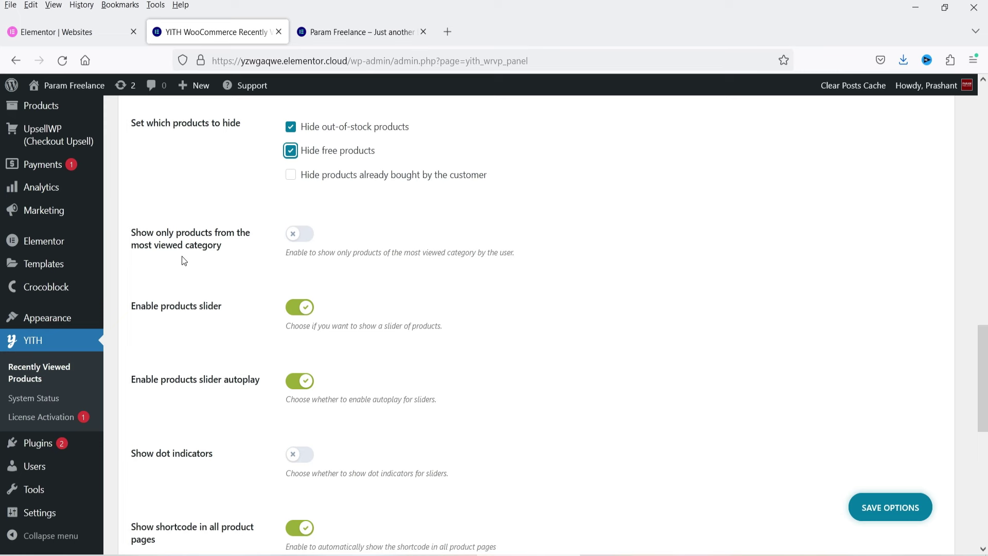
{"action": "scroll", "coordinate": [478, 274], "scroll_direction": "down", "scroll_amount": 4}
{"action": "scroll", "coordinate": [478, 274], "scroll_direction": "up", "scroll_amount": 3}
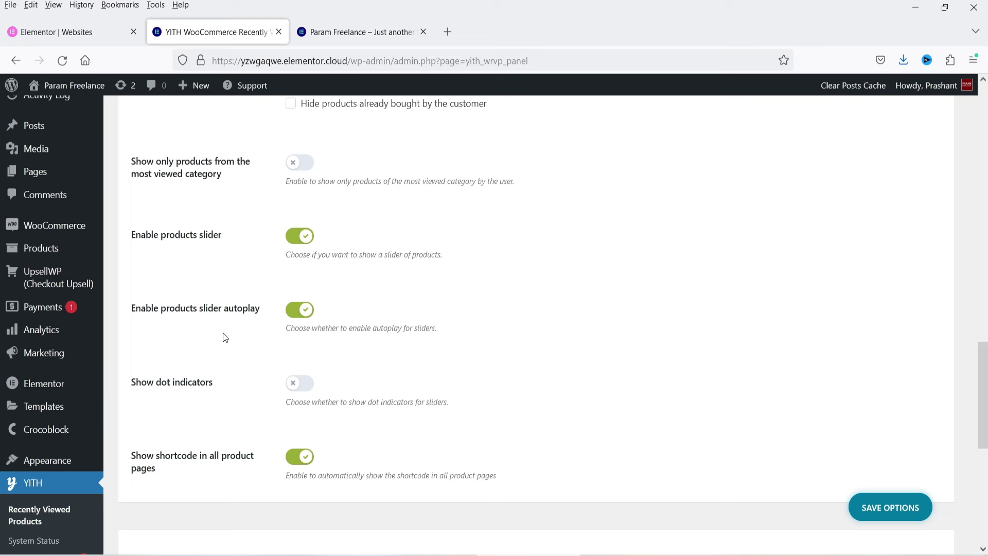
{"action": "scroll", "coordinate": [503, 327], "scroll_direction": "down", "scroll_amount": 3}
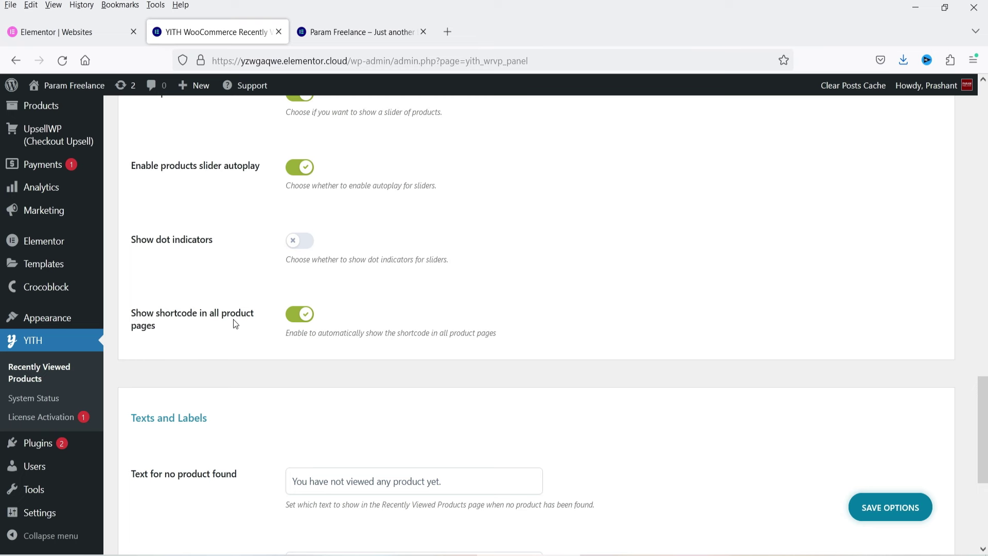
{"action": "scroll", "coordinate": [233, 319], "scroll_direction": "down", "scroll_amount": 4}
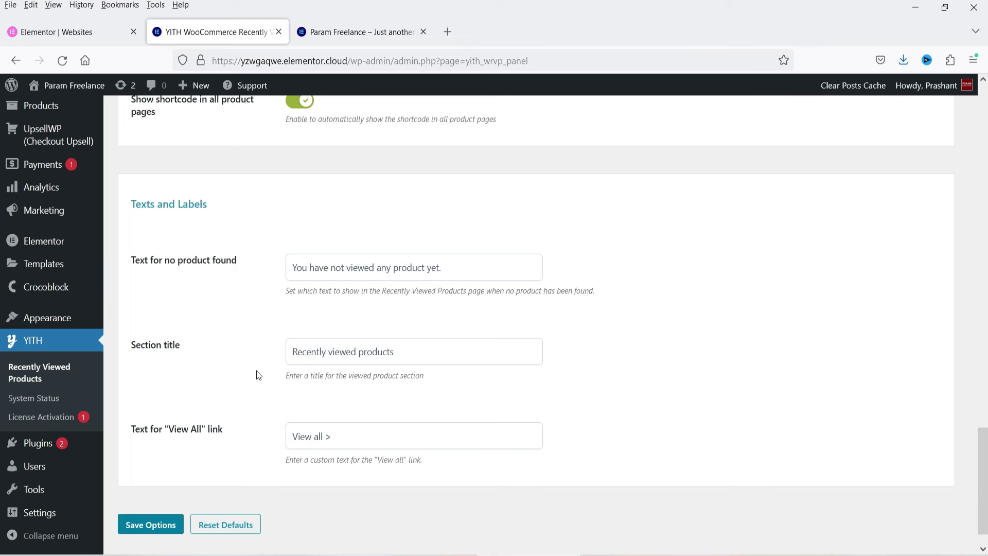
{"action": "scroll", "coordinate": [323, 406], "scroll_direction": "down", "scroll_amount": 1}
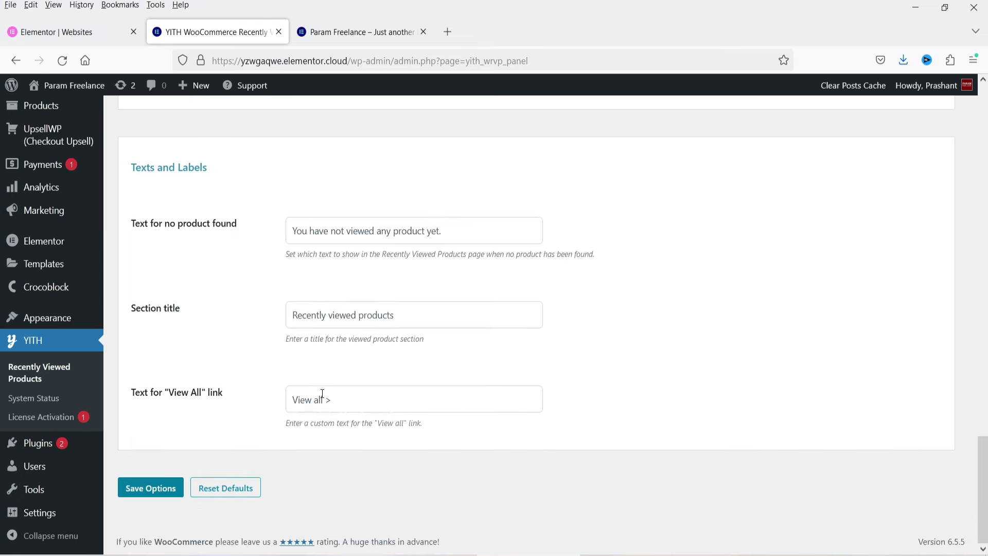
{"action": "scroll", "coordinate": [355, 381], "scroll_direction": "up", "scroll_amount": 20}
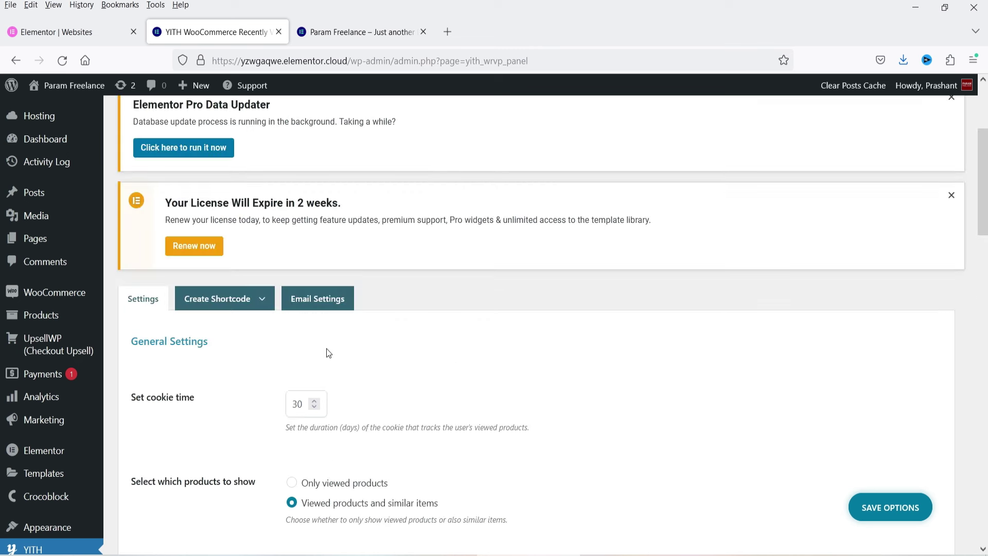
- Open the Recently Viewed Products shortcode builder and select 'Viewed products and similar items'
{"action": "mouse_move", "coordinate": [228, 304]}
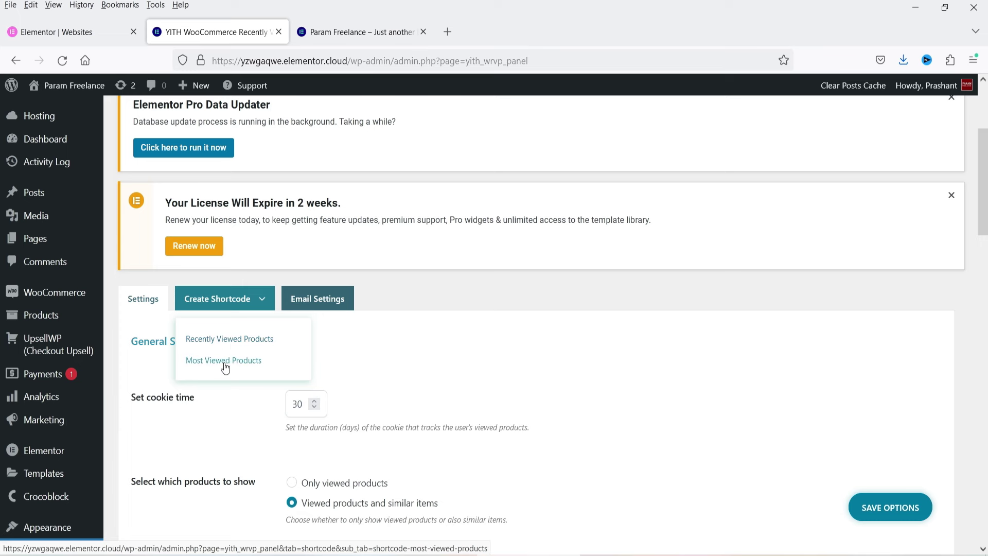
{"action": "left_click", "coordinate": [241, 340]}
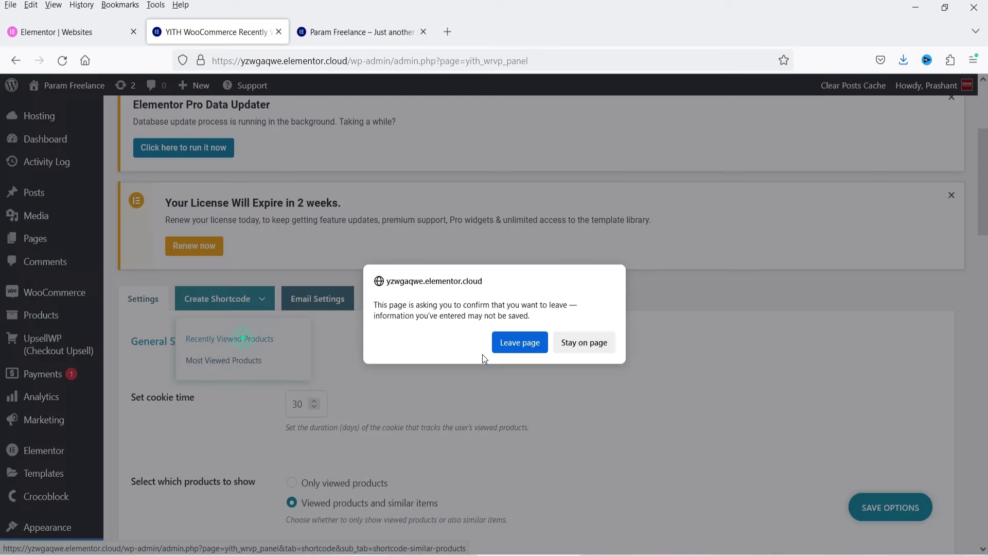
{"action": "left_click", "coordinate": [517, 343]}
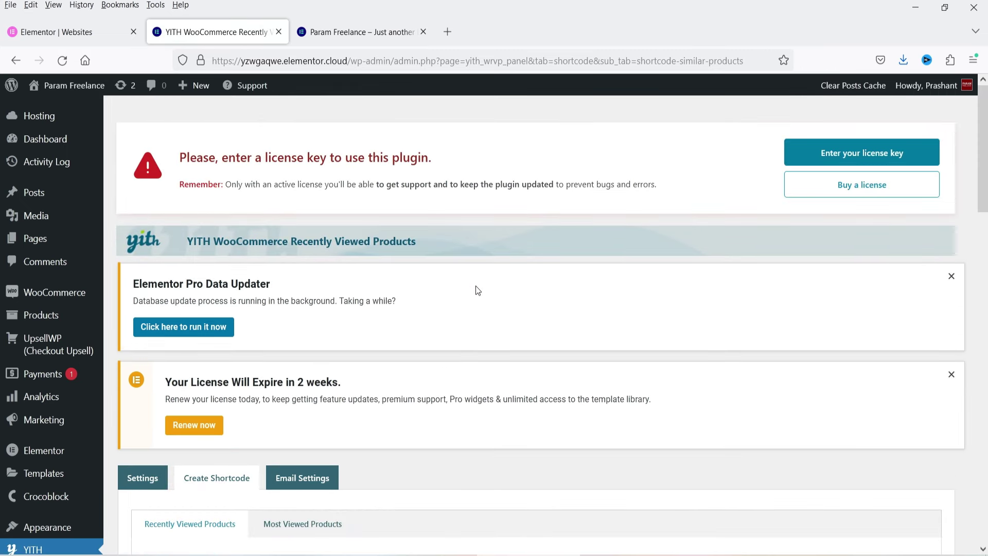
{"action": "scroll", "coordinate": [478, 290], "scroll_direction": "down", "scroll_amount": 7}
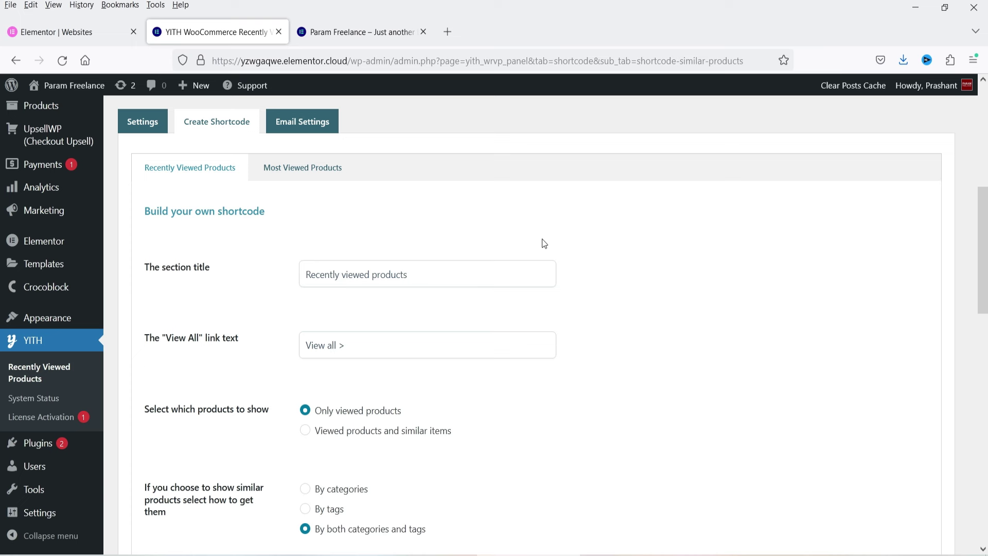
{"action": "scroll", "coordinate": [543, 242], "scroll_direction": "down", "scroll_amount": 1}
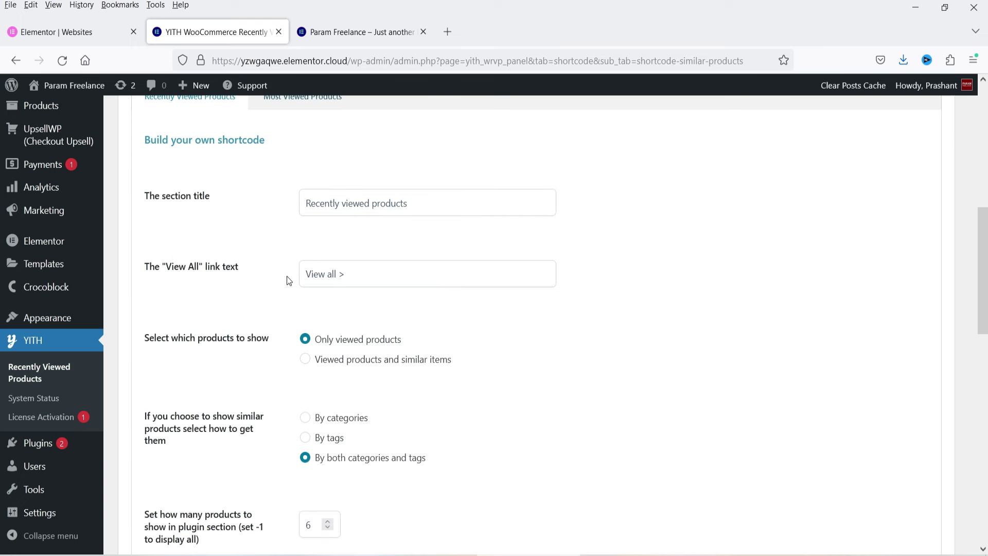
{"action": "scroll", "coordinate": [421, 248], "scroll_direction": "down", "scroll_amount": 1}
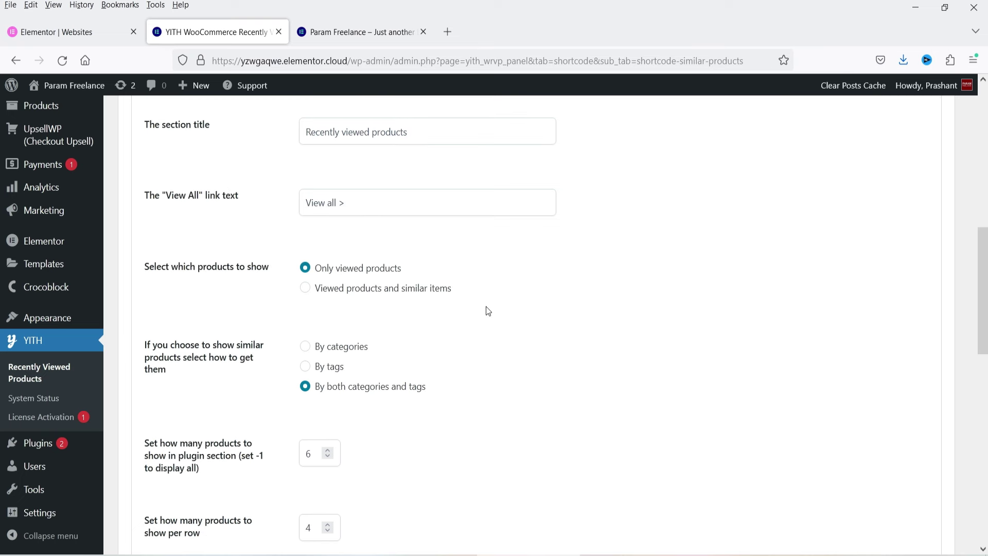
{"action": "scroll", "coordinate": [486, 308], "scroll_direction": "up", "scroll_amount": 2}
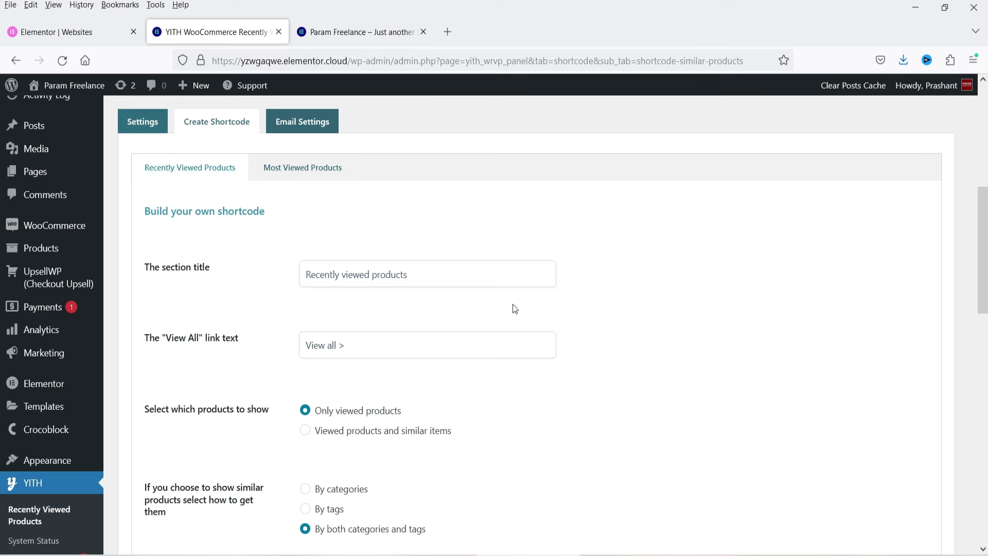
{"action": "scroll", "coordinate": [514, 308], "scroll_direction": "down", "scroll_amount": 2}
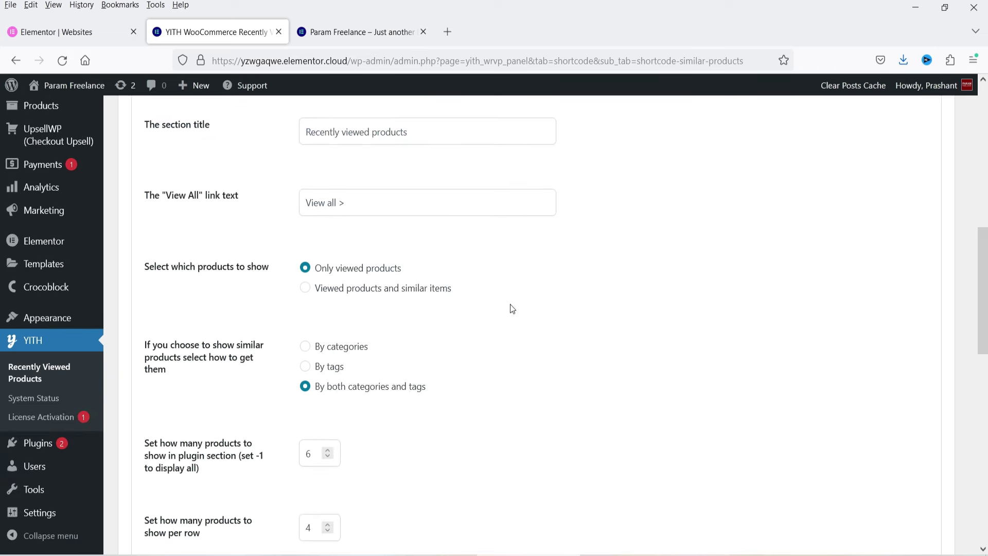
{"action": "left_click", "coordinate": [383, 289]}
- Enable Show dot indicators and select the whole generated shortcode
{"action": "scroll", "coordinate": [511, 305], "scroll_direction": "down", "scroll_amount": 2}
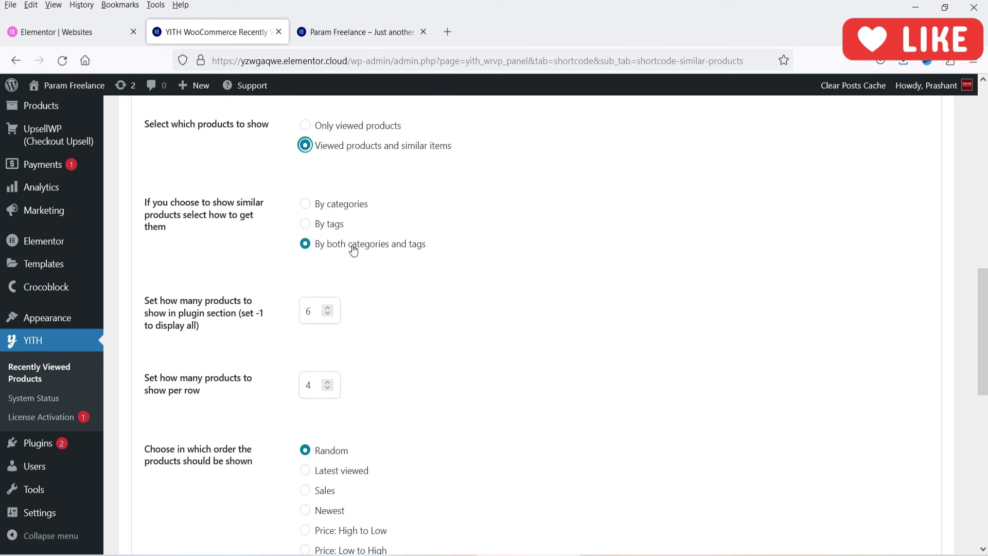
{"action": "scroll", "coordinate": [458, 277], "scroll_direction": "down", "scroll_amount": 2}
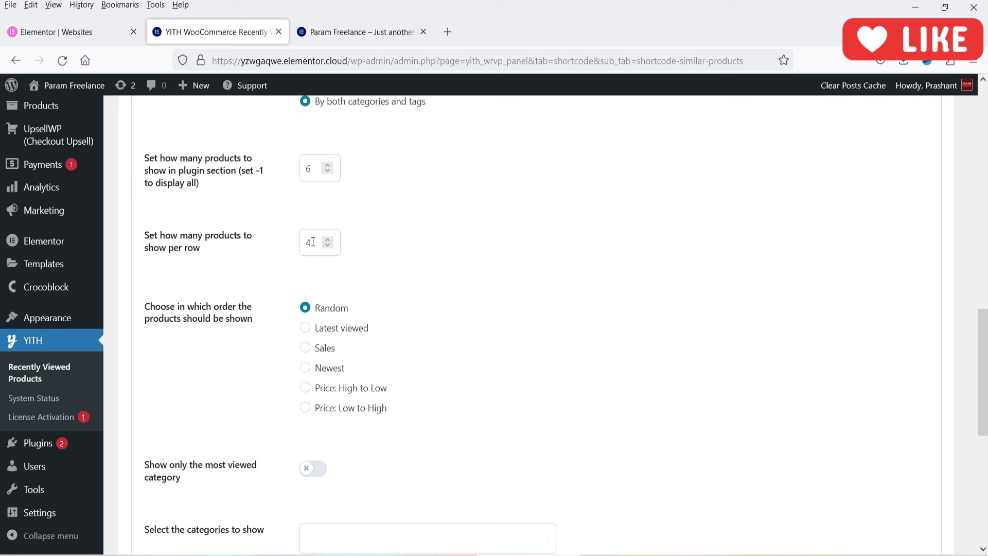
{"action": "scroll", "coordinate": [401, 267], "scroll_direction": "down", "scroll_amount": 2}
{"action": "scroll", "coordinate": [429, 251], "scroll_direction": "down", "scroll_amount": 2}
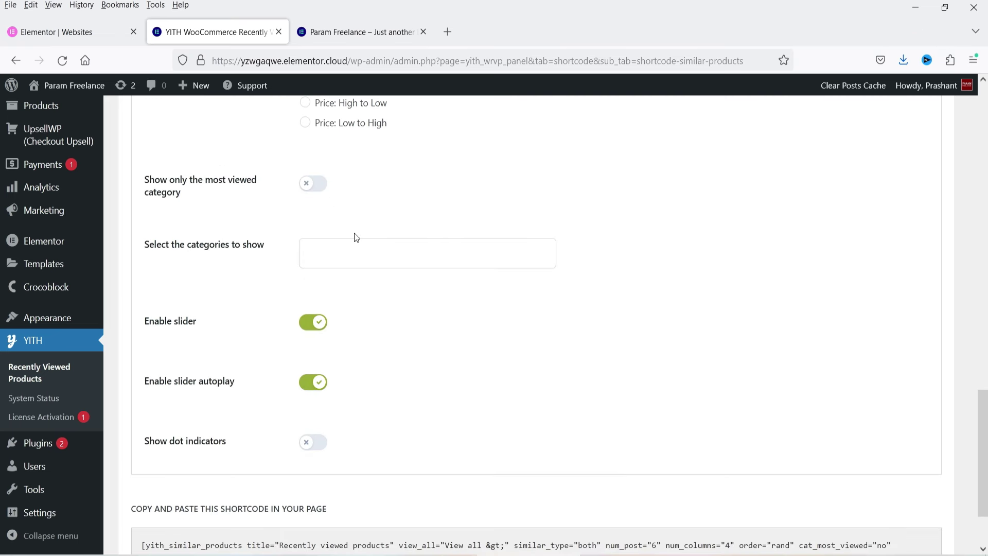
{"action": "scroll", "coordinate": [196, 293], "scroll_direction": "down", "scroll_amount": 2}
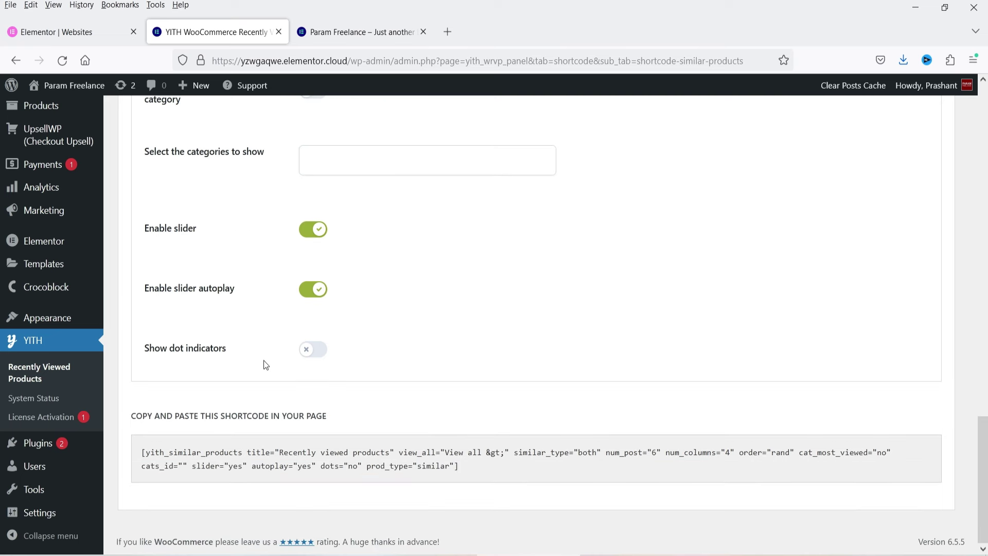
{"action": "left_click", "coordinate": [310, 353]}
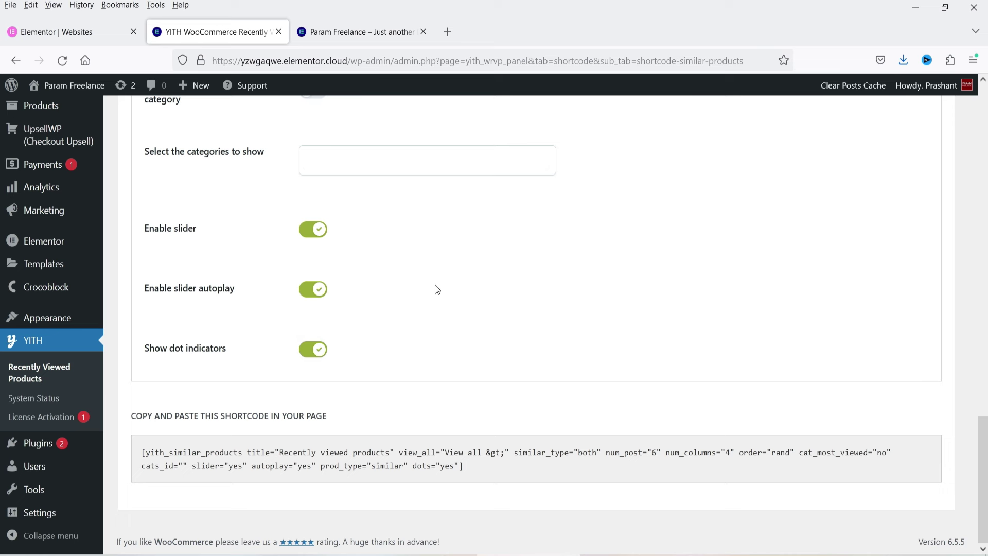
{"action": "triple_click", "coordinate": [256, 456]}
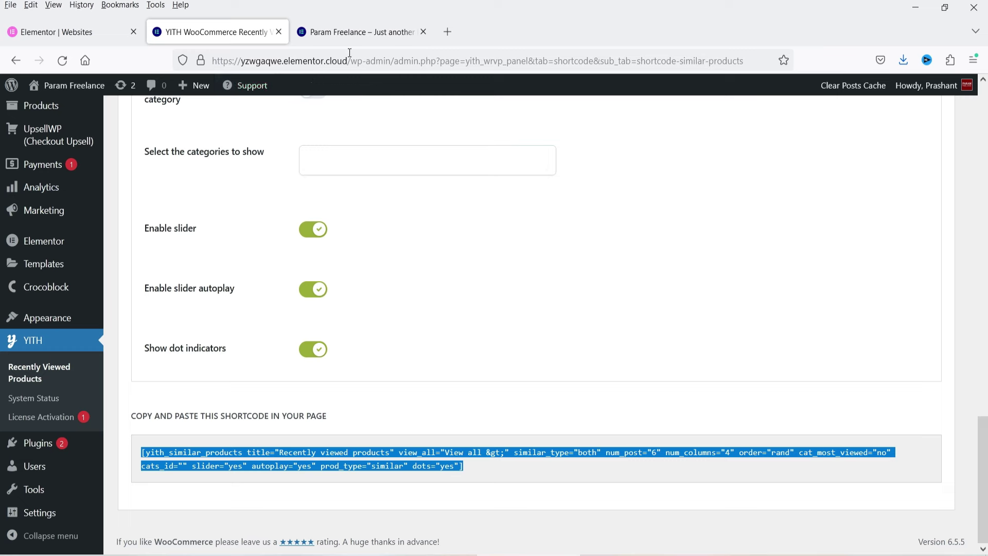
{"action": "left_click", "coordinate": [343, 32]}
- Scroll through the home page's Most-Loved Items and store features, then go to SHOP
{"action": "scroll", "coordinate": [517, 234], "scroll_direction": "down", "scroll_amount": 5}
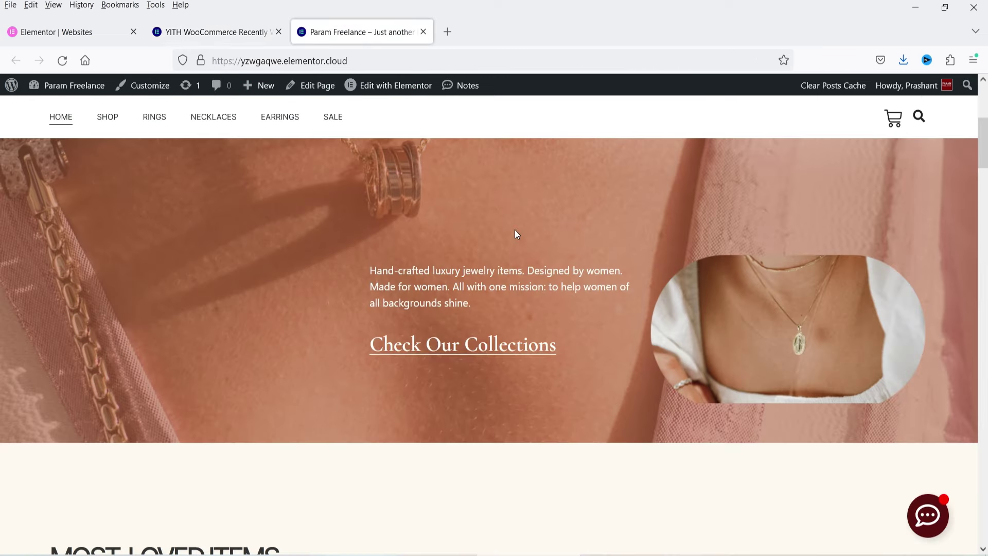
{"action": "scroll", "coordinate": [509, 227], "scroll_direction": "up", "scroll_amount": 5}
{"action": "scroll", "coordinate": [335, 183], "scroll_direction": "down", "scroll_amount": 7}
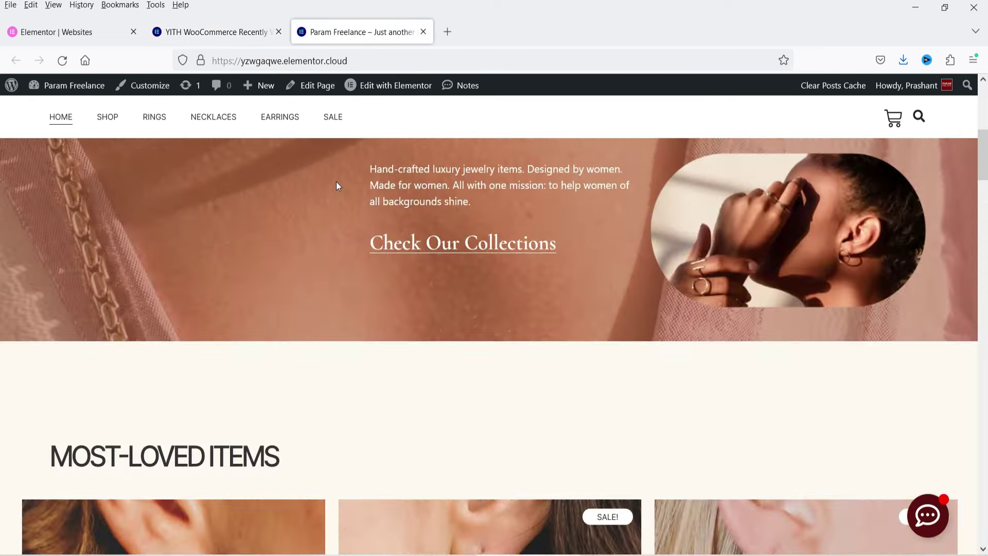
{"action": "scroll", "coordinate": [337, 184], "scroll_direction": "up", "scroll_amount": 7}
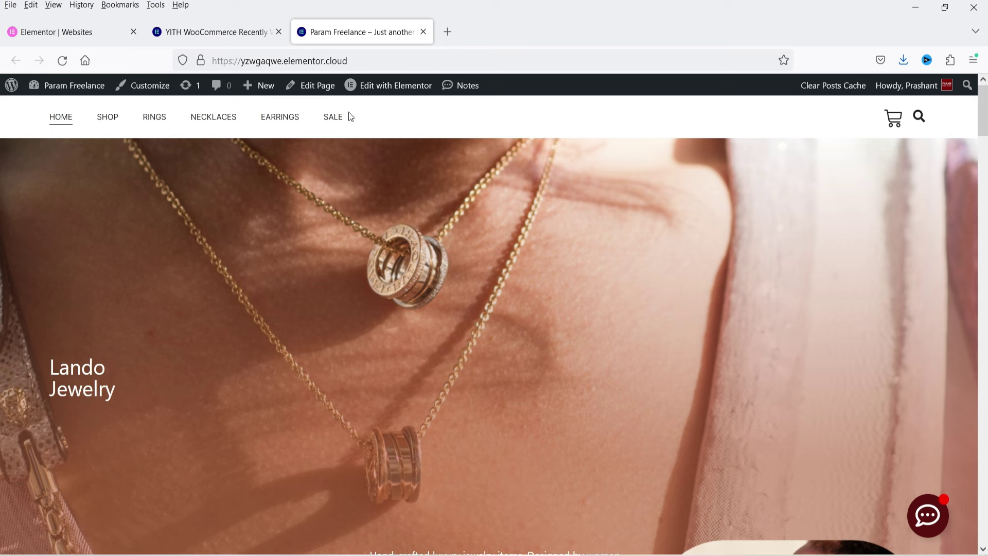
{"action": "scroll", "coordinate": [463, 205], "scroll_direction": "down", "scroll_amount": 5}
{"action": "scroll", "coordinate": [563, 288], "scroll_direction": "down", "scroll_amount": 11}
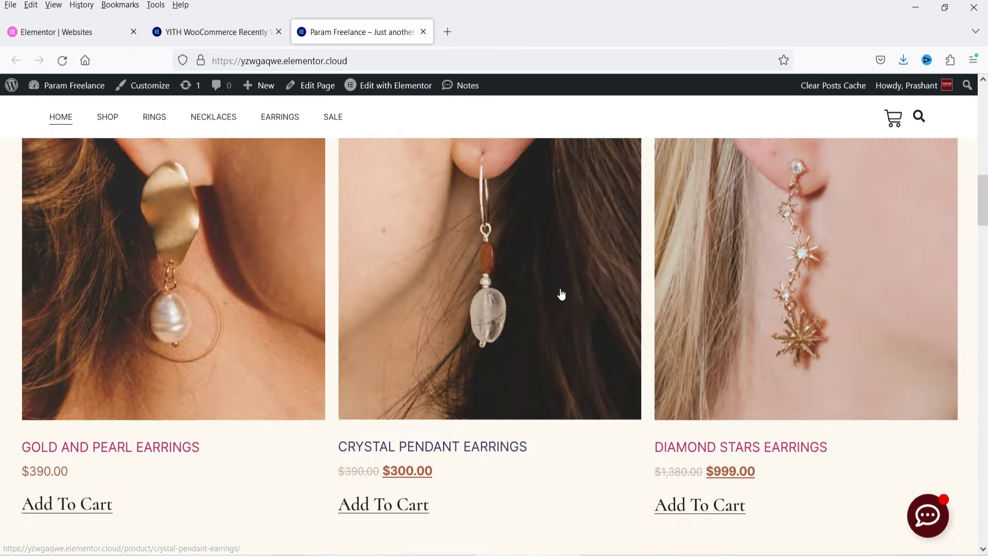
{"action": "scroll", "coordinate": [562, 291], "scroll_direction": "down", "scroll_amount": 5}
{"action": "scroll", "coordinate": [560, 293], "scroll_direction": "down", "scroll_amount": 15}
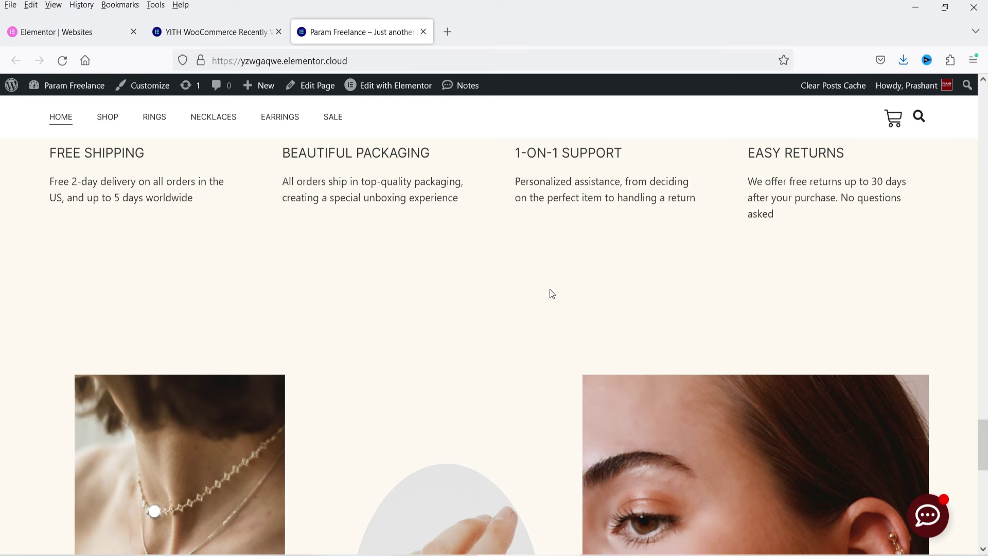
{"action": "left_click", "coordinate": [109, 118]}
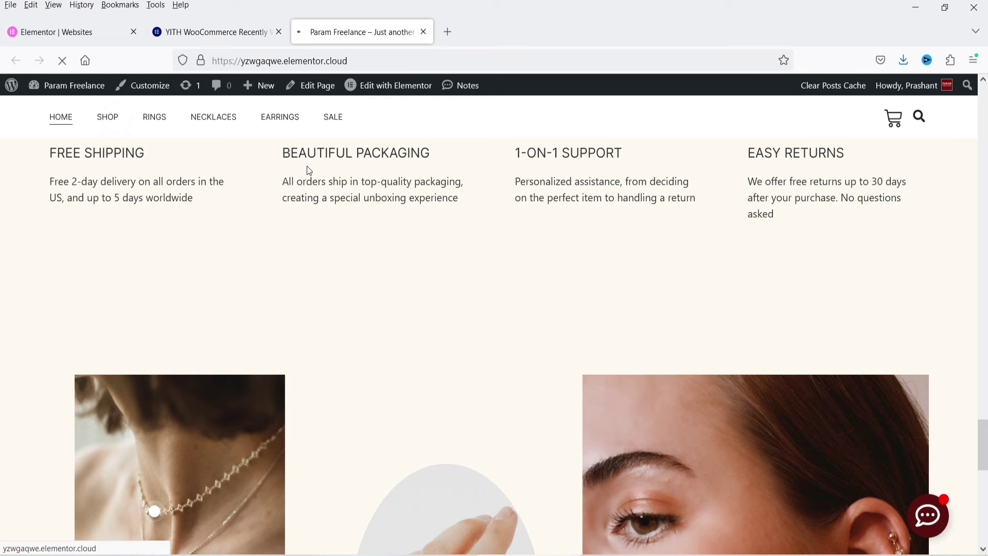
- Open Crystal Pendant, Gold And Pearl and Hot-Air Balloon Earrings in new tabs
{"action": "scroll", "coordinate": [659, 247], "scroll_direction": "down", "scroll_amount": 8}
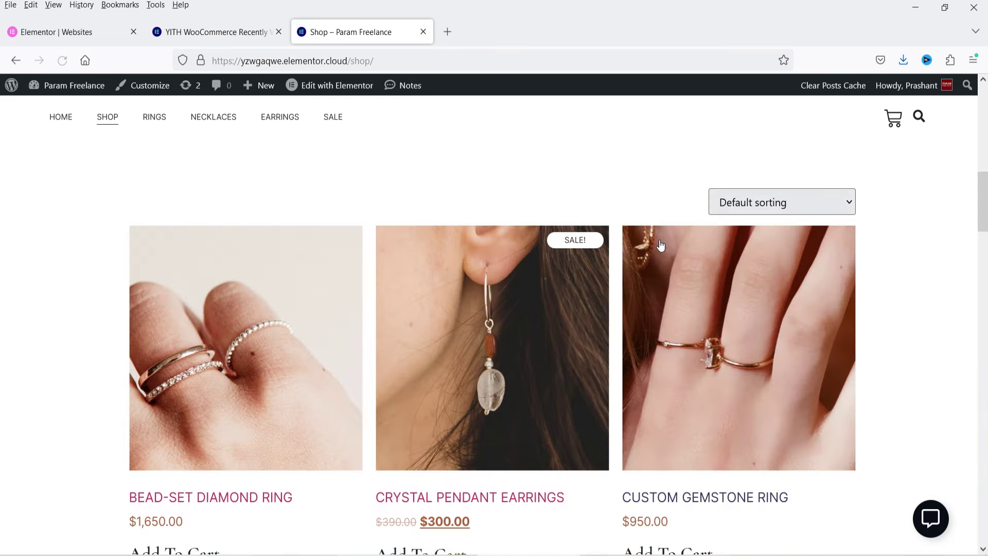
{"action": "right_click", "coordinate": [524, 342]}
{"action": "left_click", "coordinate": [593, 14]}
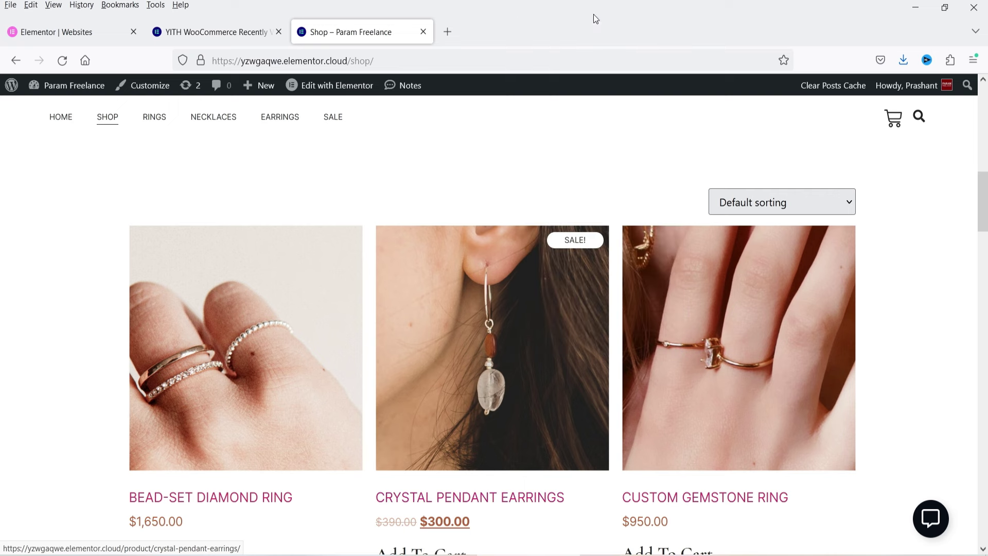
{"action": "scroll", "coordinate": [744, 259], "scroll_direction": "down", "scroll_amount": 6}
{"action": "scroll", "coordinate": [743, 259], "scroll_direction": "down", "scroll_amount": 6}
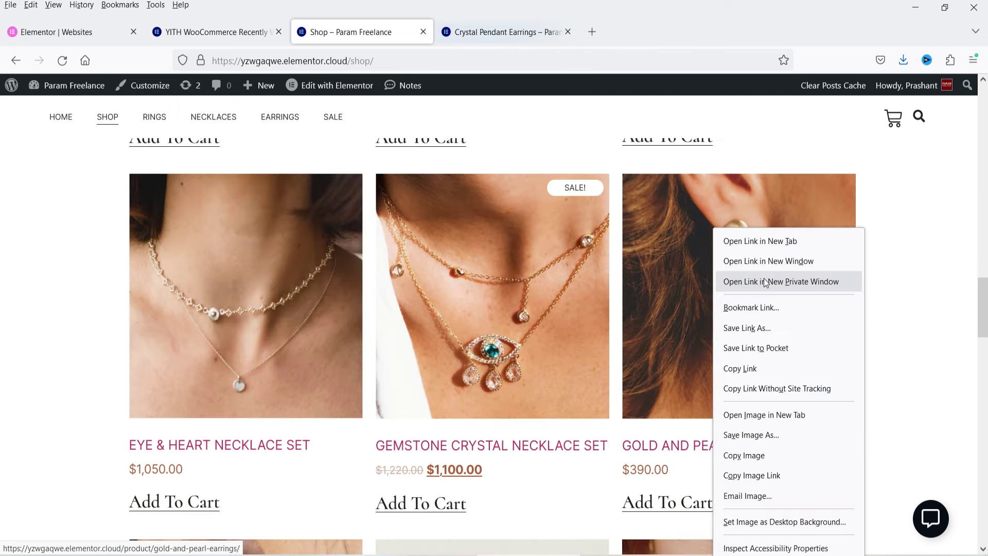
{"action": "right_click", "coordinate": [717, 265]}
{"action": "left_click", "coordinate": [784, 240]}
{"action": "scroll", "coordinate": [686, 278], "scroll_direction": "down", "scroll_amount": 12}
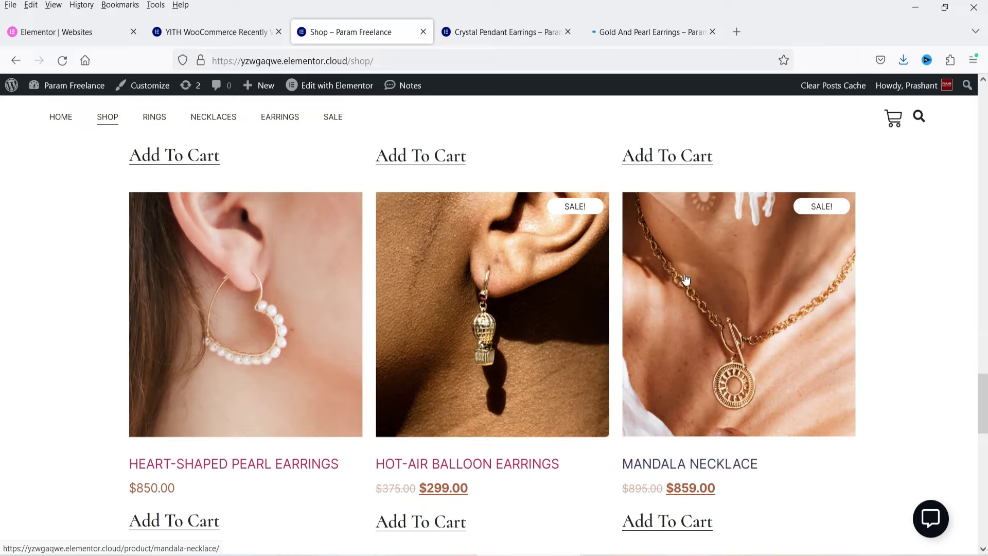
{"action": "right_click", "coordinate": [503, 302]}
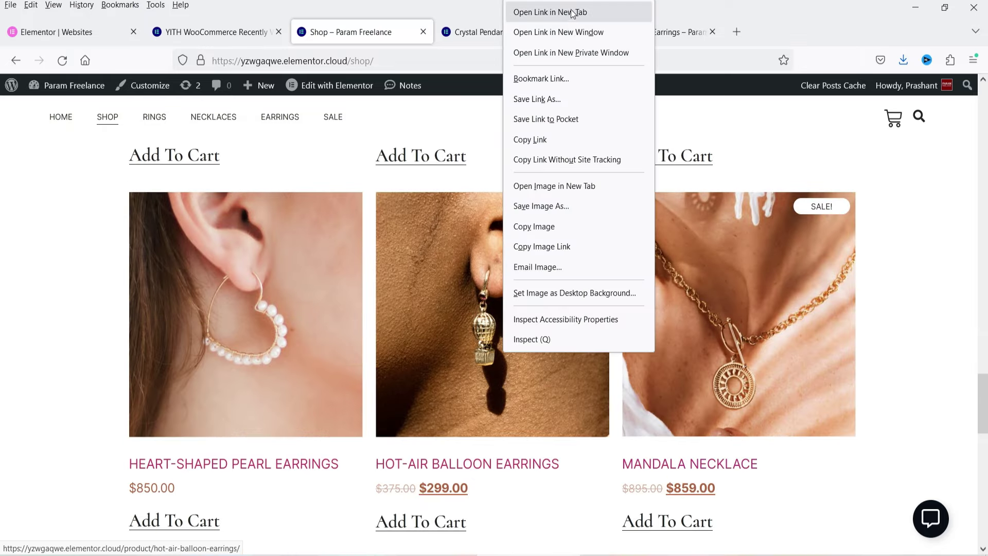
{"action": "left_click", "coordinate": [535, 11]}
- View each of the three earring product pages, then return via the shop to HOME
{"action": "left_click", "coordinate": [499, 33]}
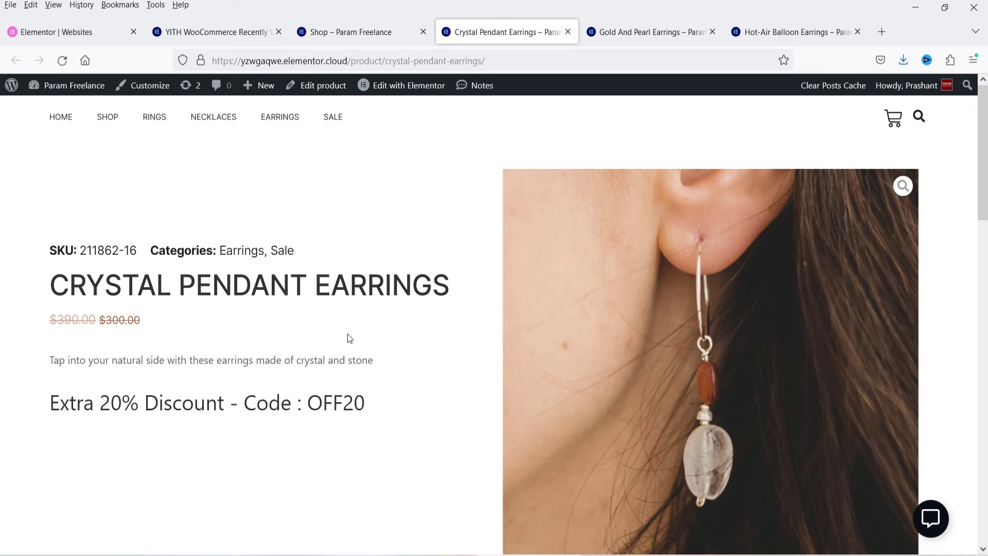
{"action": "left_click", "coordinate": [591, 32]}
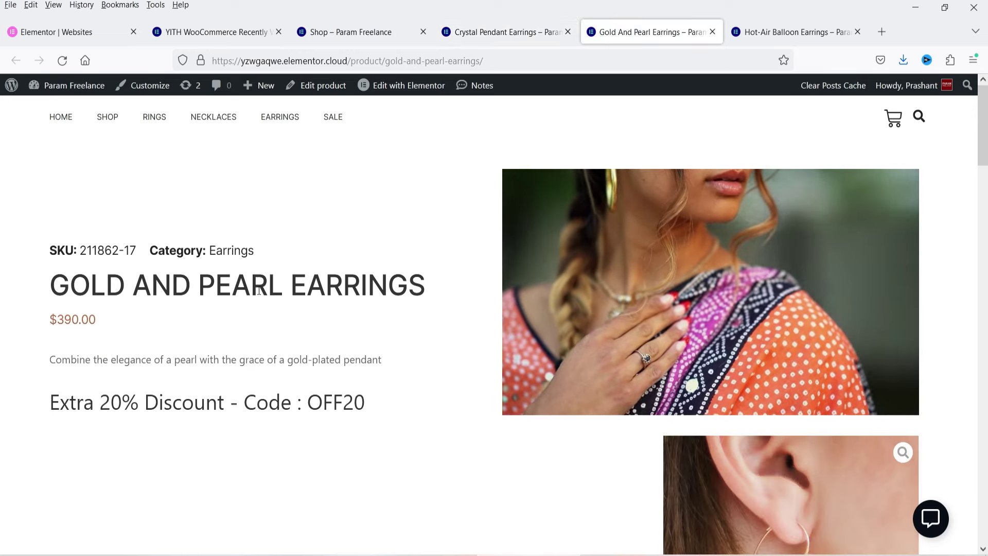
{"action": "left_click", "coordinate": [760, 33]}
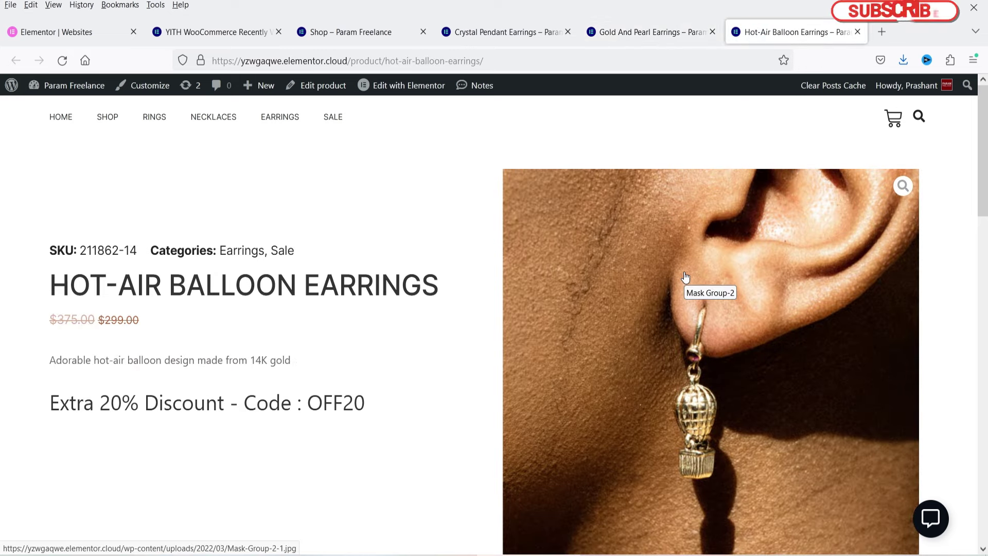
{"action": "left_click", "coordinate": [348, 33]}
{"action": "scroll", "coordinate": [289, 218], "scroll_direction": "up", "scroll_amount": 6}
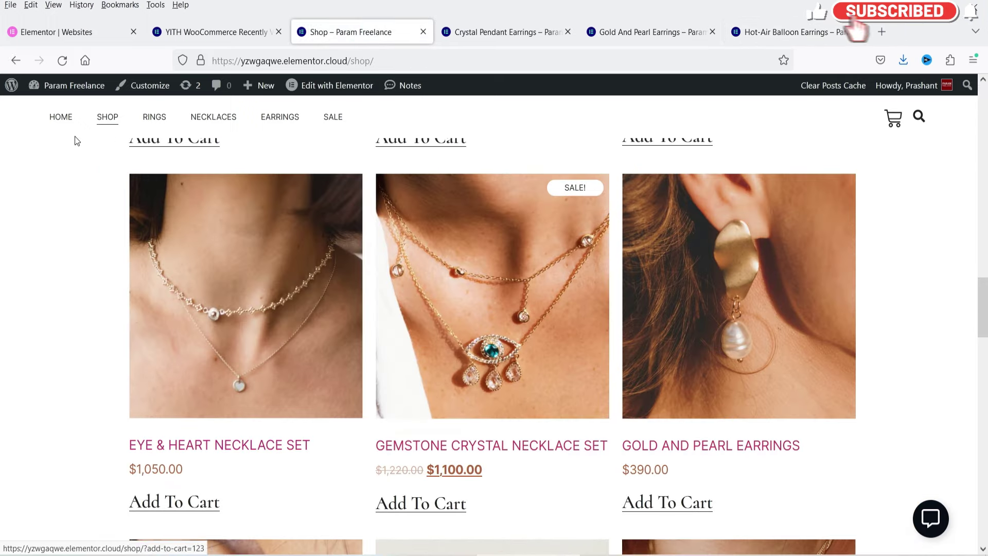
{"action": "left_click", "coordinate": [61, 117]}
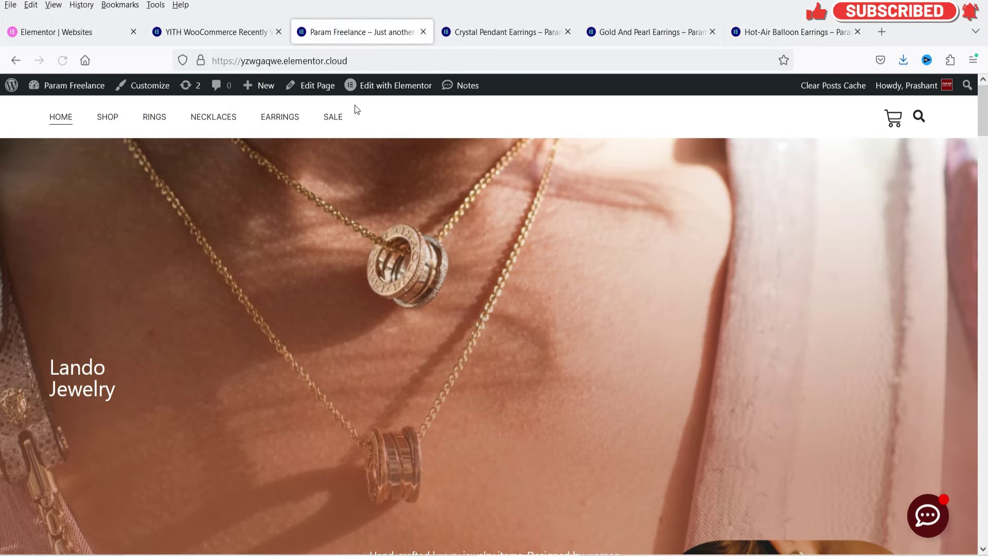
- Edit the Home page with Elementor and insert a container above the 'Discount of 20% only For the Week' banner
{"action": "left_click", "coordinate": [395, 86]}
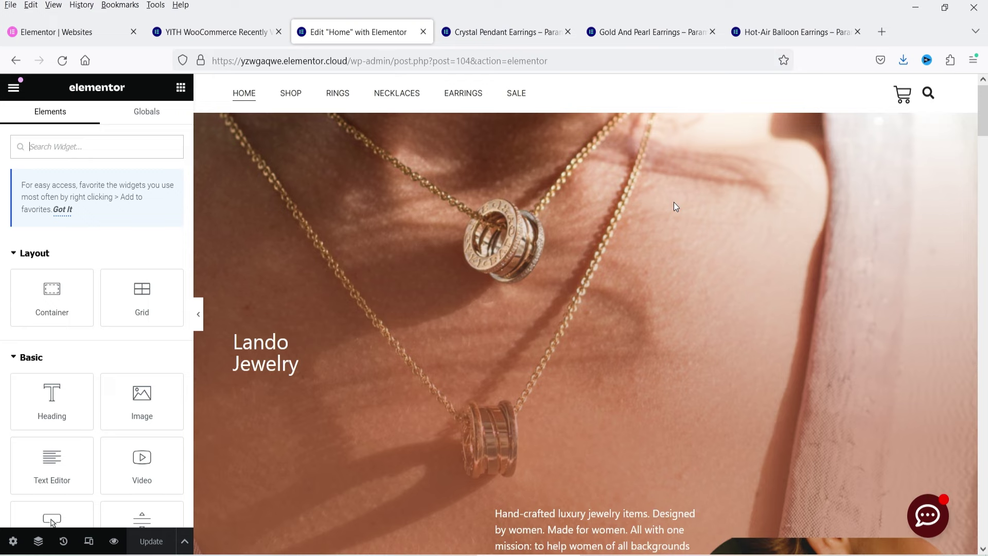
{"action": "scroll", "coordinate": [748, 353], "scroll_direction": "down", "scroll_amount": 10}
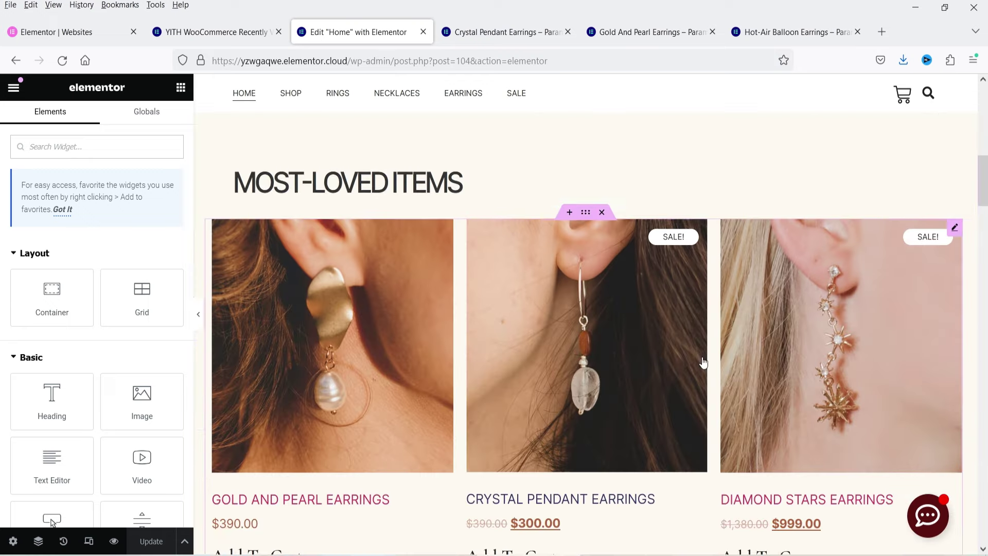
{"action": "scroll", "coordinate": [703, 363], "scroll_direction": "down", "scroll_amount": 10}
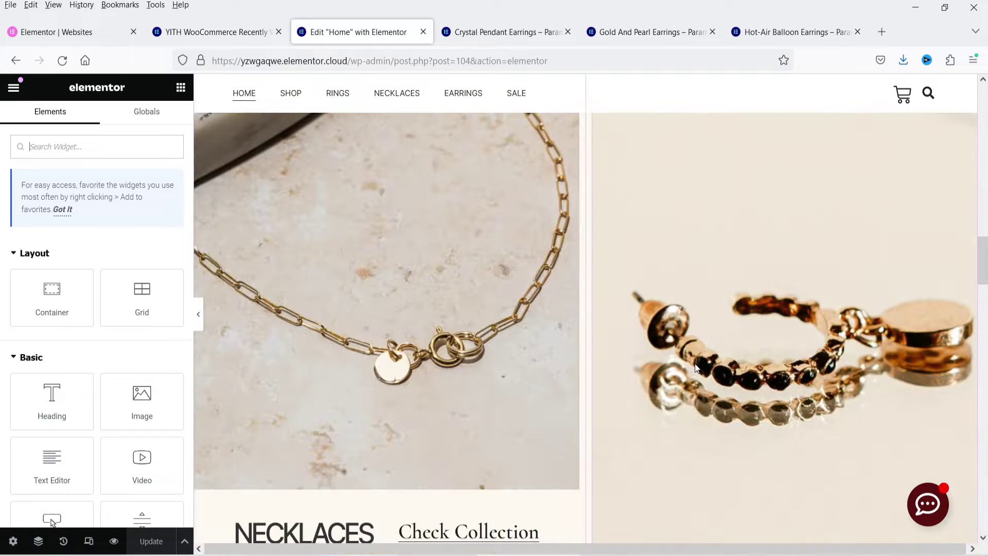
{"action": "scroll", "coordinate": [695, 364], "scroll_direction": "down", "scroll_amount": 4}
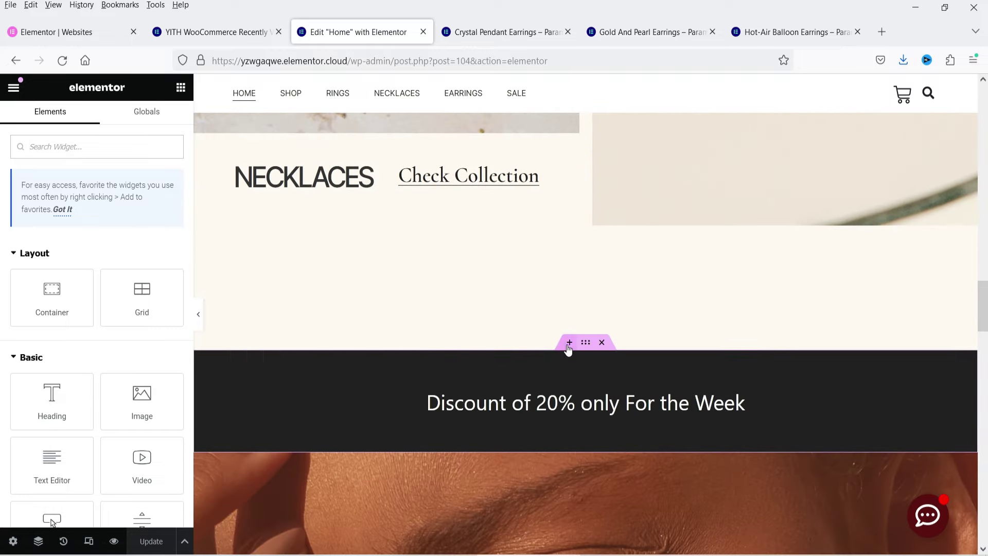
{"action": "left_click", "coordinate": [568, 343]}
- Make it a single-column Flexbox container holding a Shortcode widget with the pasted YITH similar-products shortcode
{"action": "left_click", "coordinate": [556, 405]}
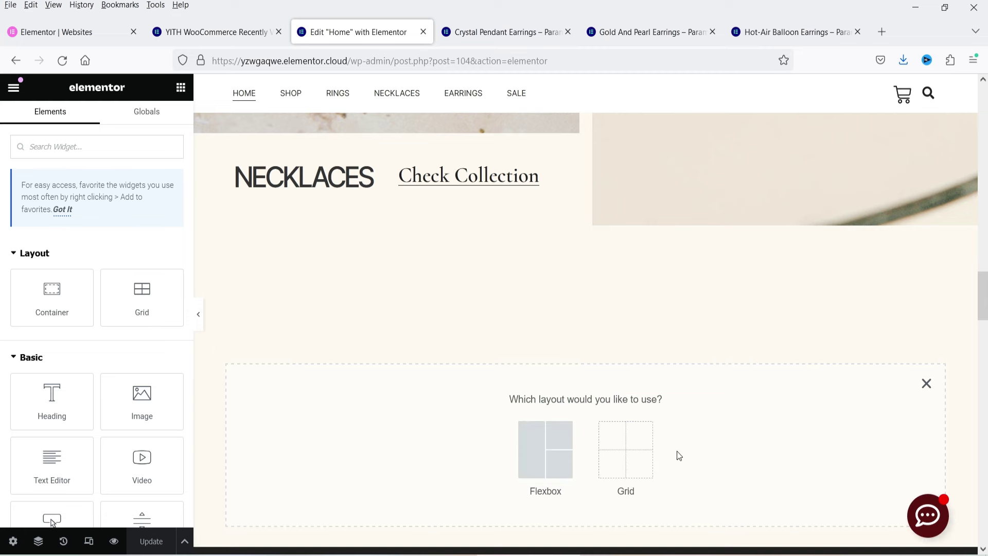
{"action": "left_click", "coordinate": [536, 442]}
{"action": "left_click", "coordinate": [409, 438]}
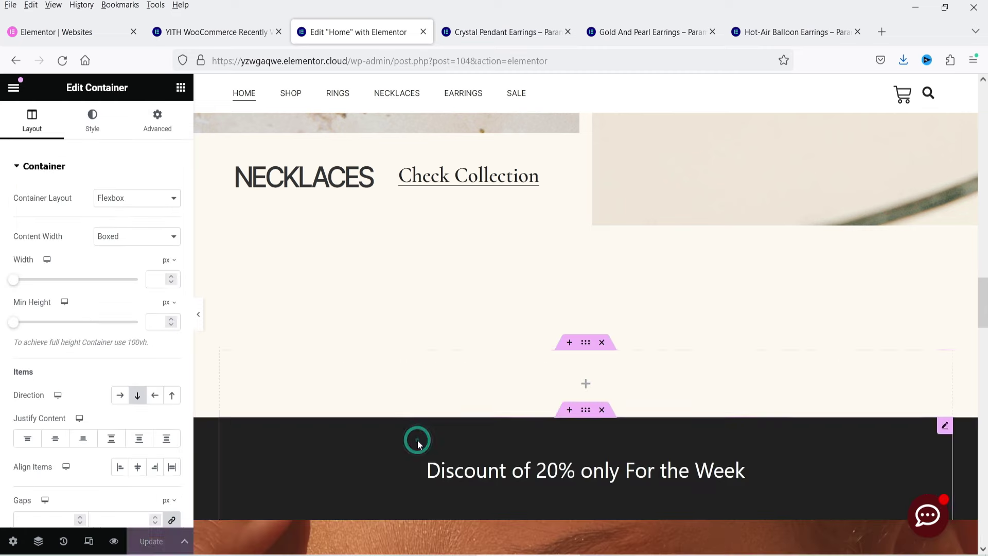
{"action": "left_click", "coordinate": [582, 389]}
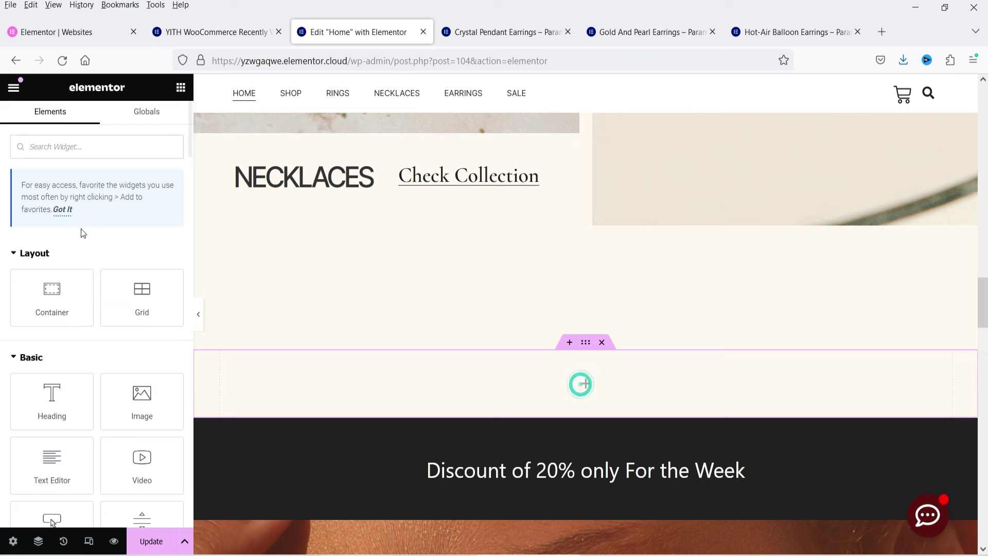
{"action": "type", "text": "short"}
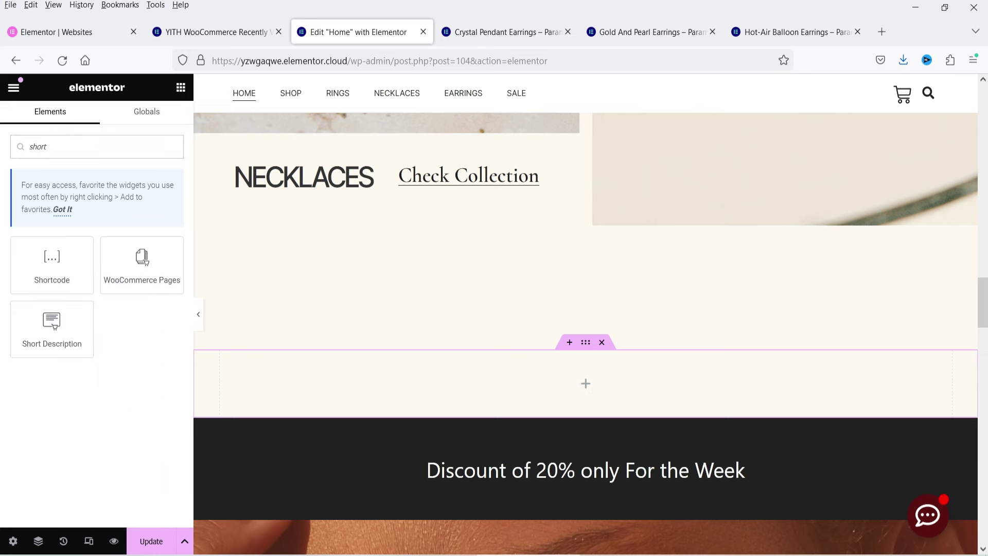
{"action": "left_click_drag", "start_coordinate": [52, 265], "coordinate": [386, 378]}
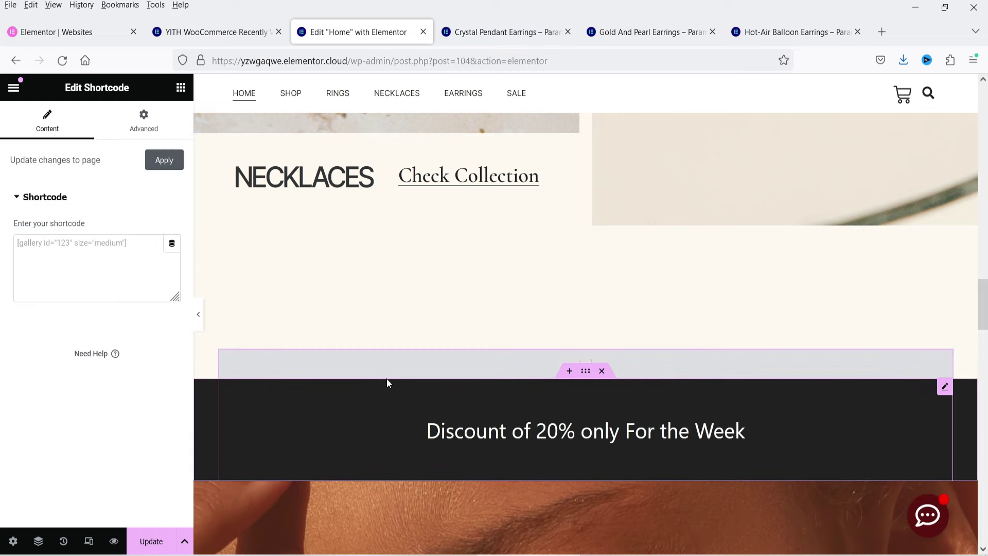
{"action": "left_click", "coordinate": [88, 252]}
{"action": "type", "text": "[yith_similar_products title=\"Recently viewed products\" view_all=\"View all &gt;\" similar_type=\"both\" num_post=\"6\" num_columns=\"4\" order=\"rand\" cat_most_viewed=\"no\" cats_id=\"\" slider=\"yes\" autoplay=\"yes\" prod_type=\"similar\" dots=\"yes\"]"}
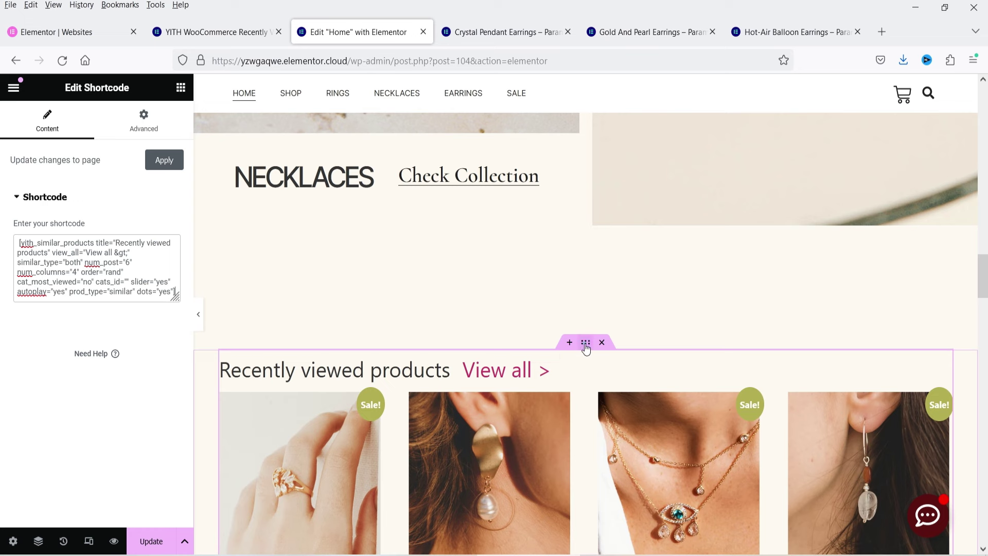
{"action": "left_click", "coordinate": [585, 343]}
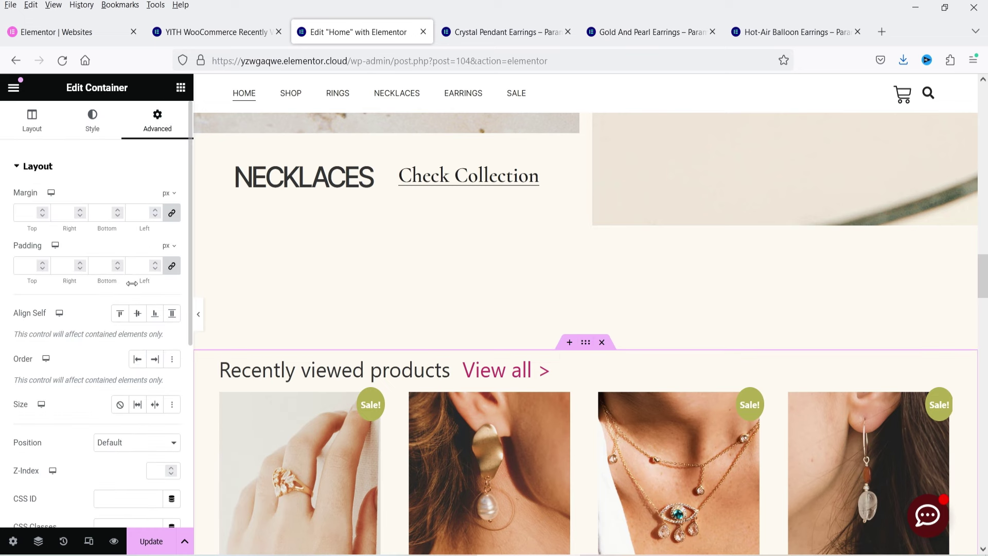
- Unlink the container padding, set Top and Bottom to 50, and Update the Home page
{"action": "left_click", "coordinate": [172, 266]}
{"action": "left_click", "coordinate": [24, 269]}
{"action": "type", "text": "50"}
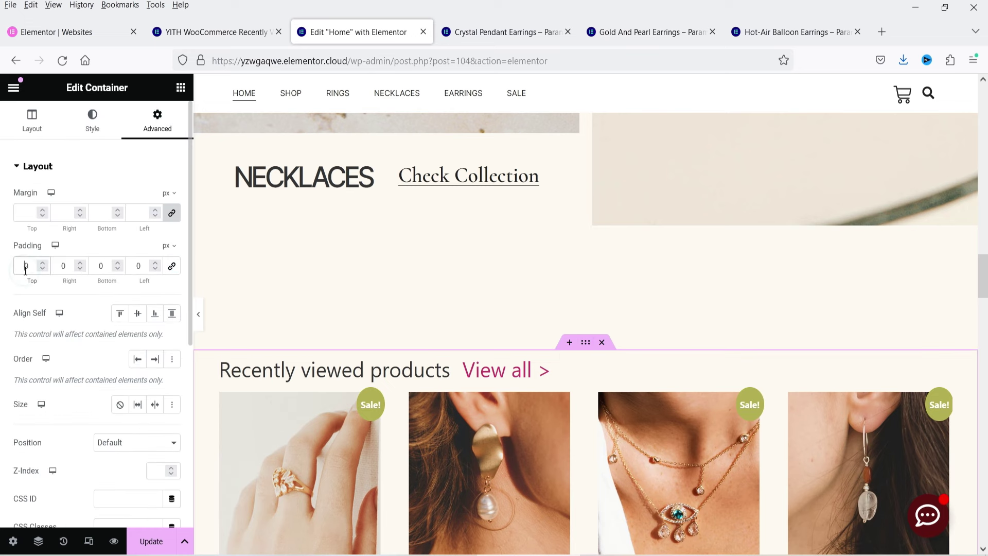
{"action": "type", "text": "50"}
{"action": "scroll", "coordinate": [453, 240], "scroll_direction": "down", "scroll_amount": 4}
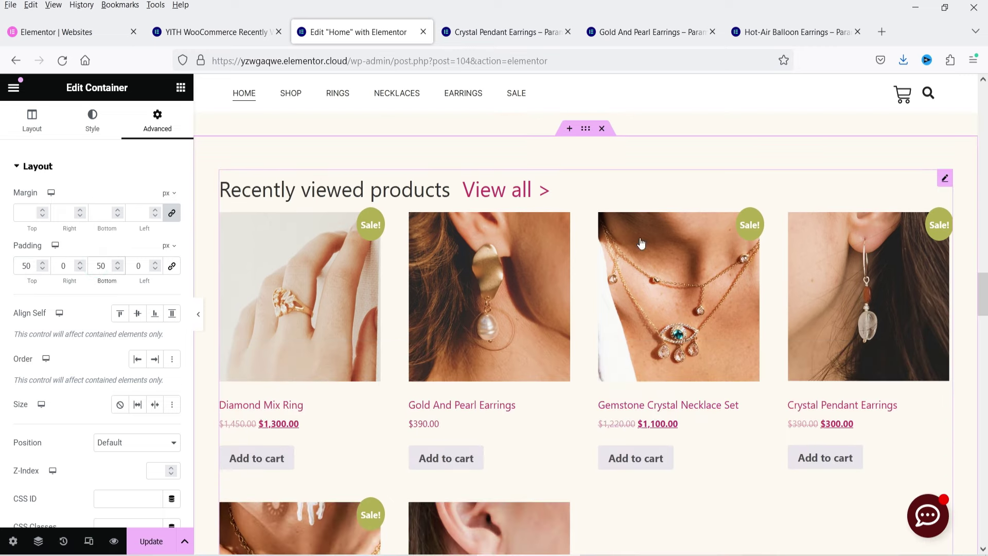
{"action": "scroll", "coordinate": [644, 276], "scroll_direction": "down", "scroll_amount": 5}
{"action": "scroll", "coordinate": [702, 295], "scroll_direction": "up", "scroll_amount": 4}
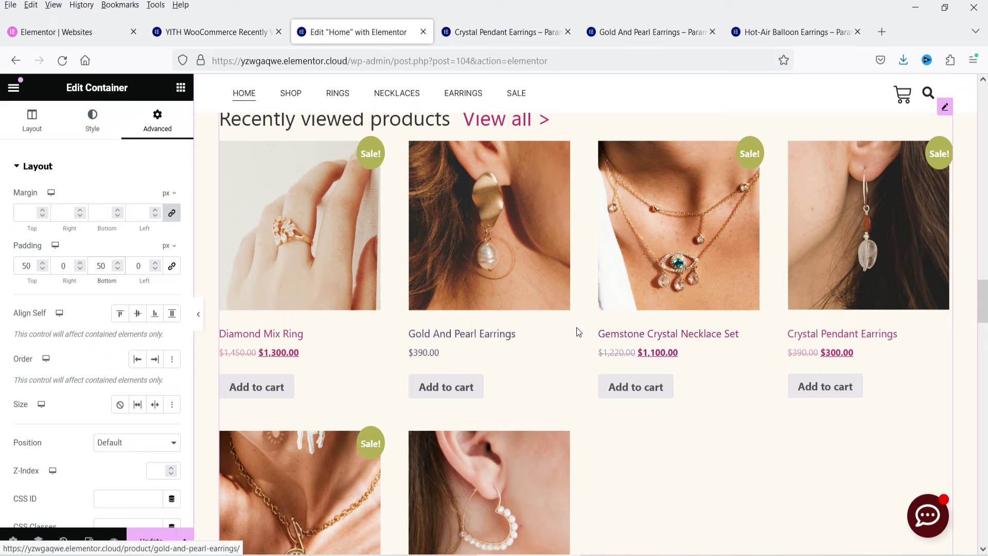
{"action": "scroll", "coordinate": [669, 309], "scroll_direction": "down", "scroll_amount": 1}
{"action": "scroll", "coordinate": [751, 301], "scroll_direction": "down", "scroll_amount": 7}
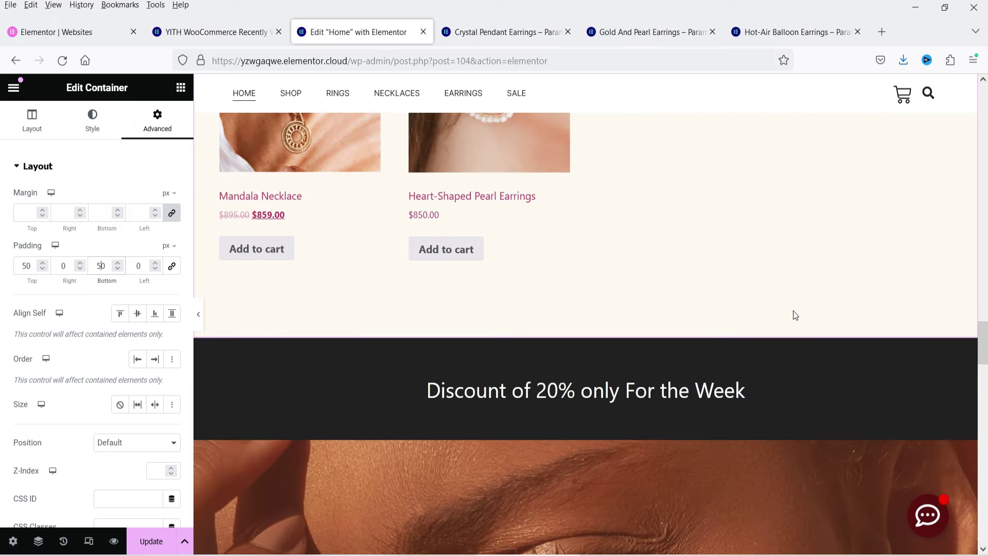
{"action": "left_click", "coordinate": [151, 539]}
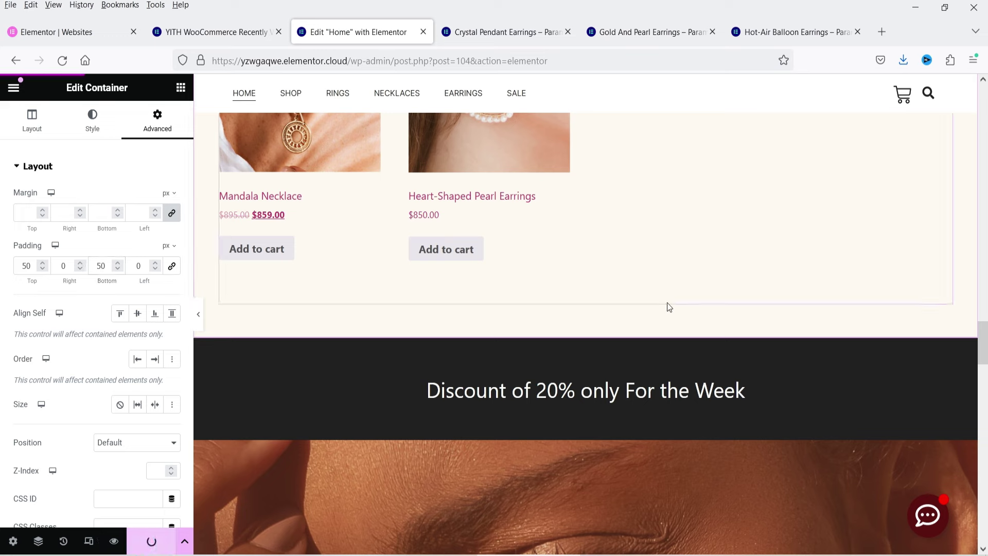
- Open the live home page in a new tab and scroll to the Recently viewed products slider
{"action": "left_click", "coordinate": [14, 87]}
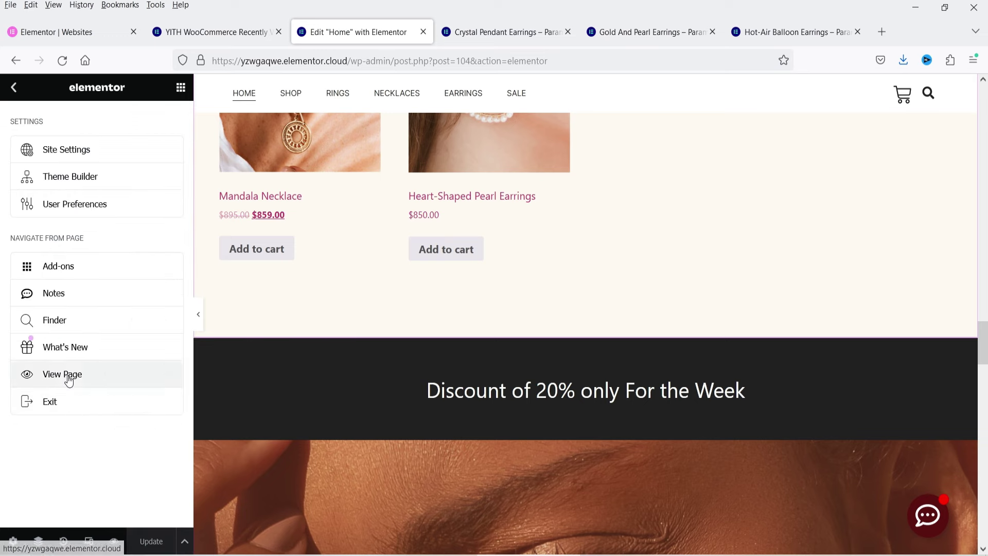
{"action": "right_click", "coordinate": [69, 374]}
{"action": "left_click", "coordinate": [115, 141]}
{"action": "left_click", "coordinate": [476, 32]}
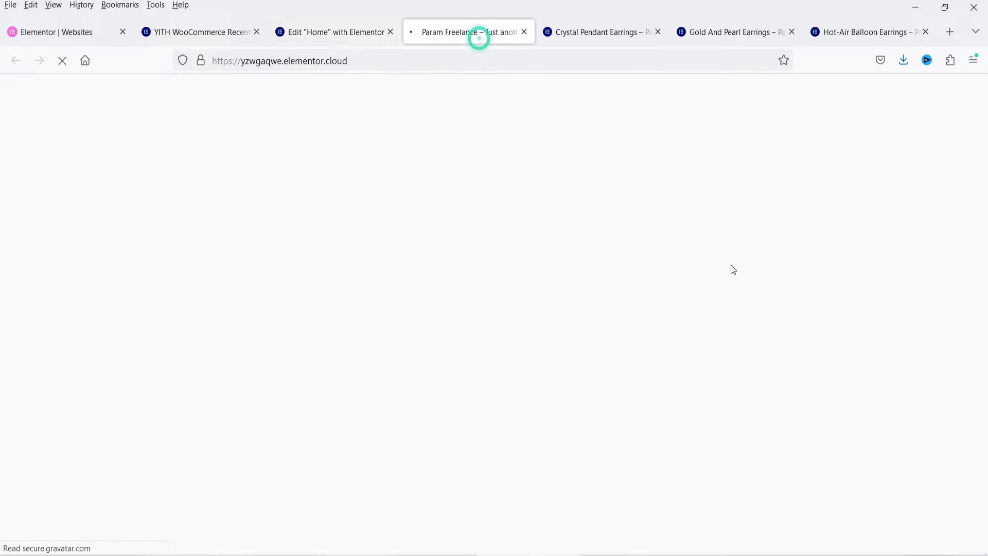
{"action": "scroll", "coordinate": [731, 264], "scroll_direction": "down", "scroll_amount": 20}
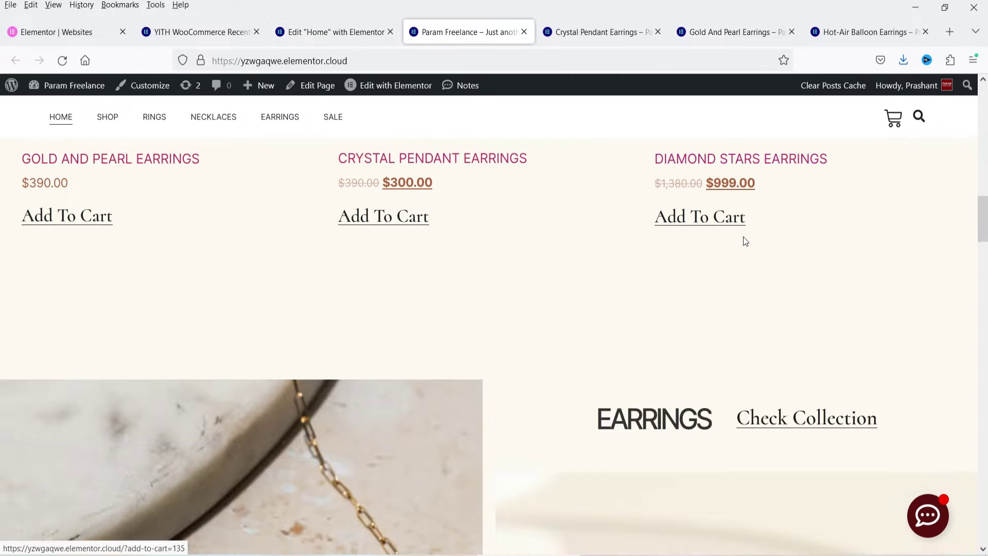
{"action": "scroll", "coordinate": [743, 241], "scroll_direction": "down", "scroll_amount": 5}
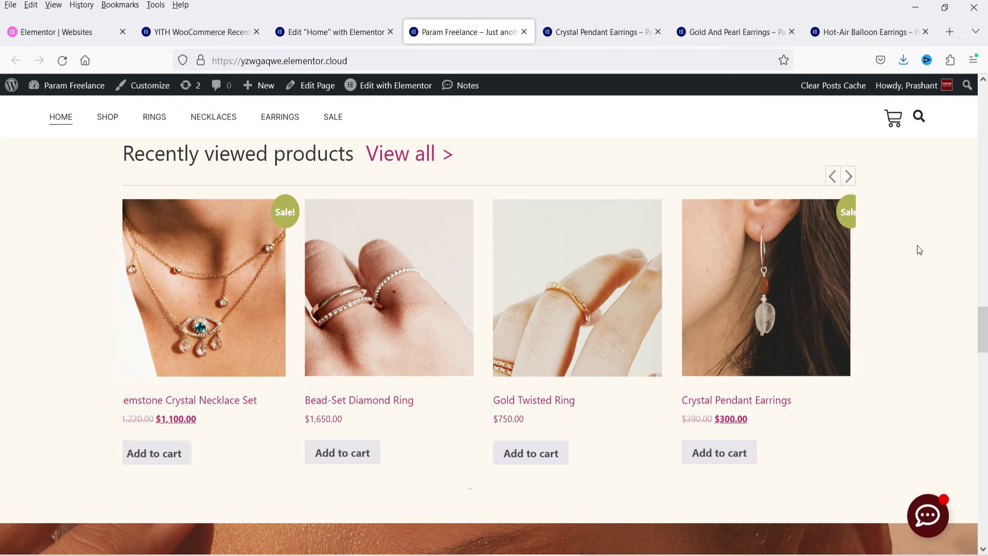
- Step the Recently viewed products slider forward one product, then back through earlier ones
{"action": "left_click", "coordinate": [849, 177]}
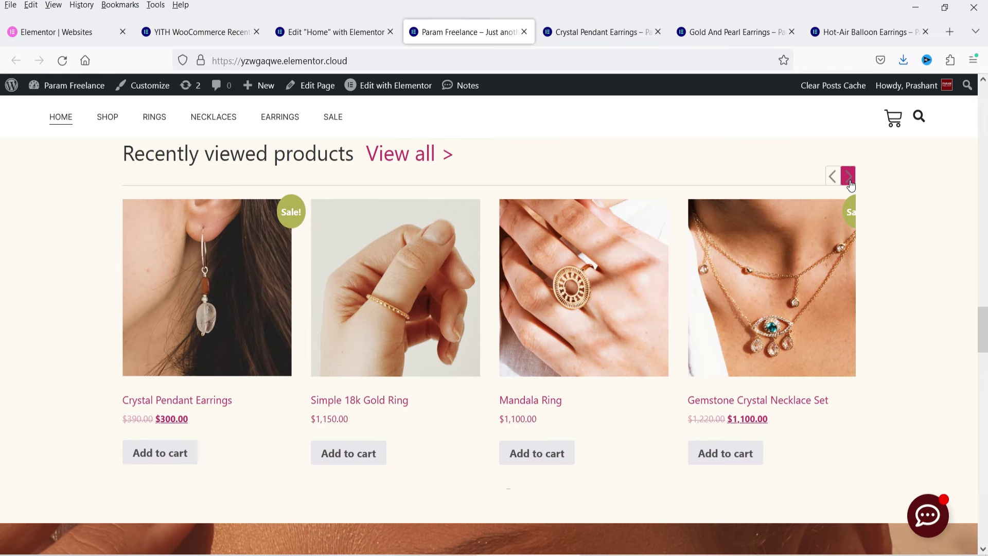
{"action": "left_click", "coordinate": [835, 178]}
{"action": "left_click", "coordinate": [836, 180]}
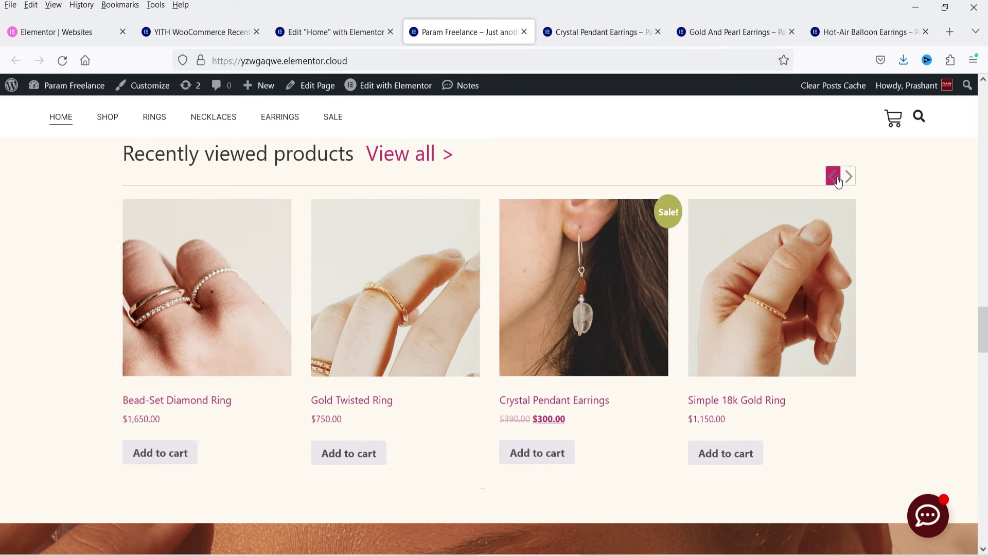
{"action": "left_click", "coordinate": [834, 177]}
{"action": "left_click", "coordinate": [834, 177]}
{"action": "left_click", "coordinate": [833, 177]}
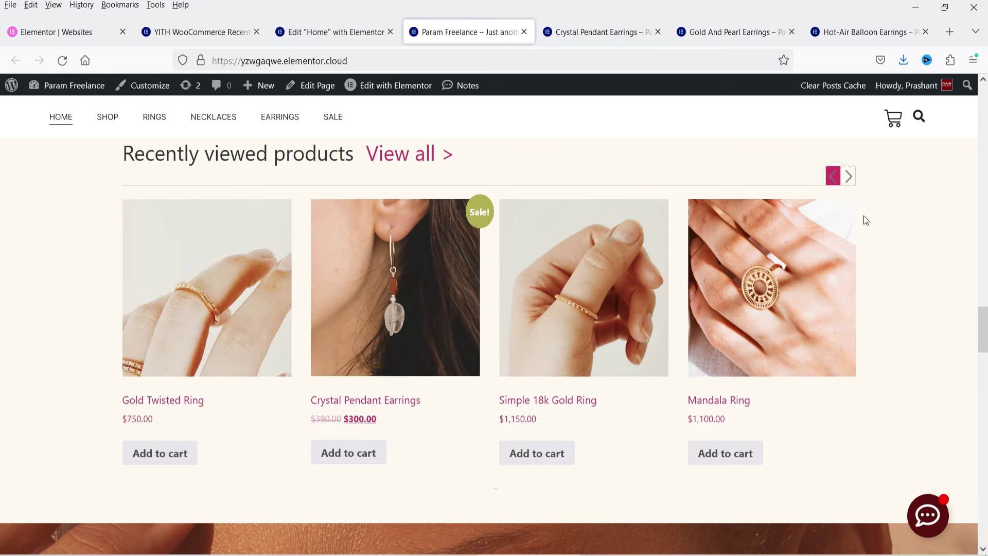
- Check the Crystal Pendant Earrings and Gold And Pearl Earrings tabs, then open the full recently viewed list
{"action": "left_click", "coordinate": [591, 34]}
{"action": "left_click", "coordinate": [721, 36]}
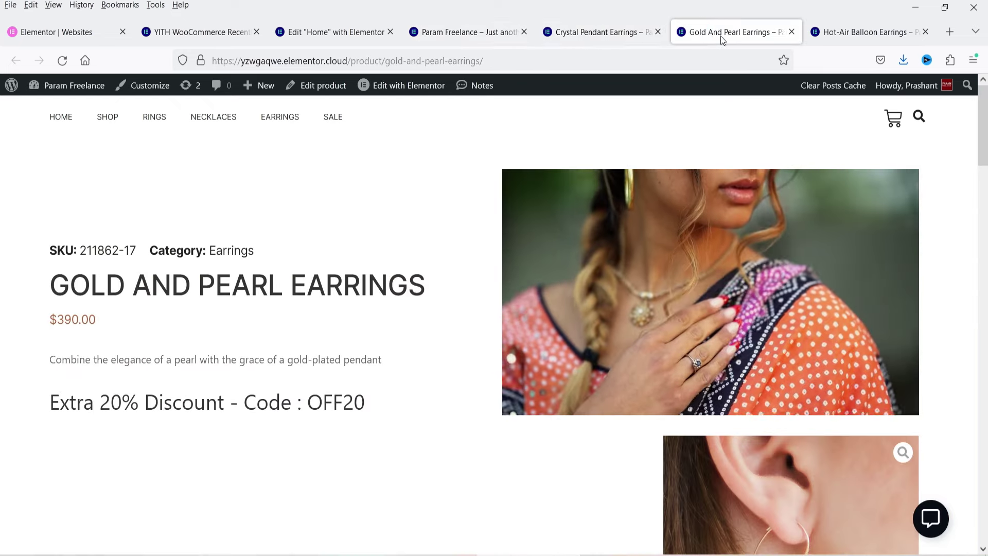
{"action": "left_click", "coordinate": [829, 36]}
{"action": "left_click", "coordinate": [468, 32]}
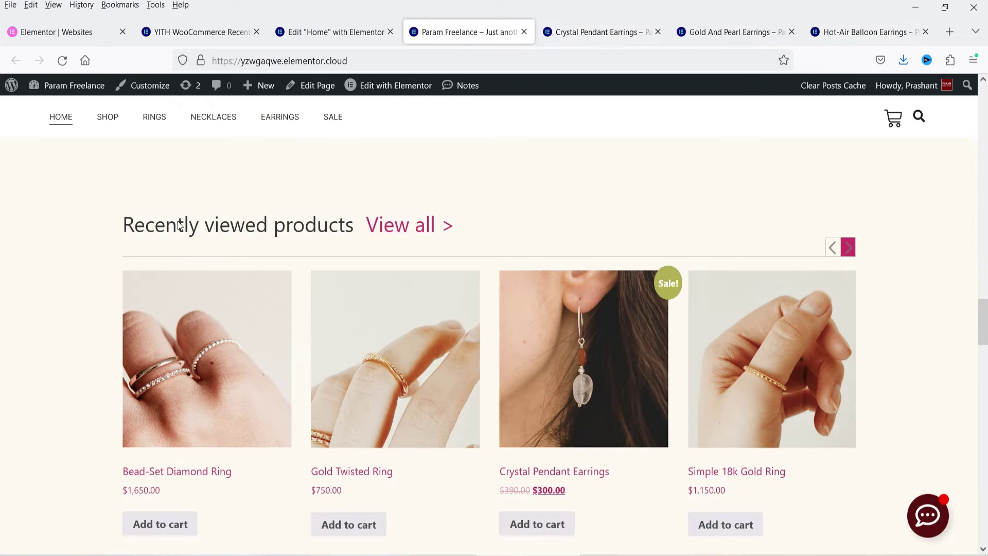
{"action": "left_click", "coordinate": [415, 226]}
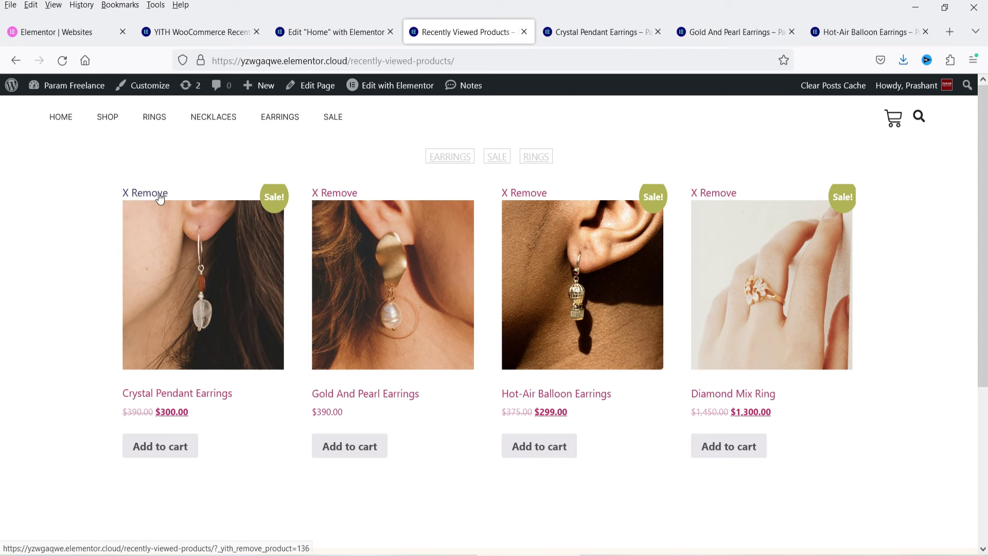
- Go back from the Recently Viewed Products page and return to the YITH shortcode settings tab
{"action": "left_click", "coordinate": [16, 61]}
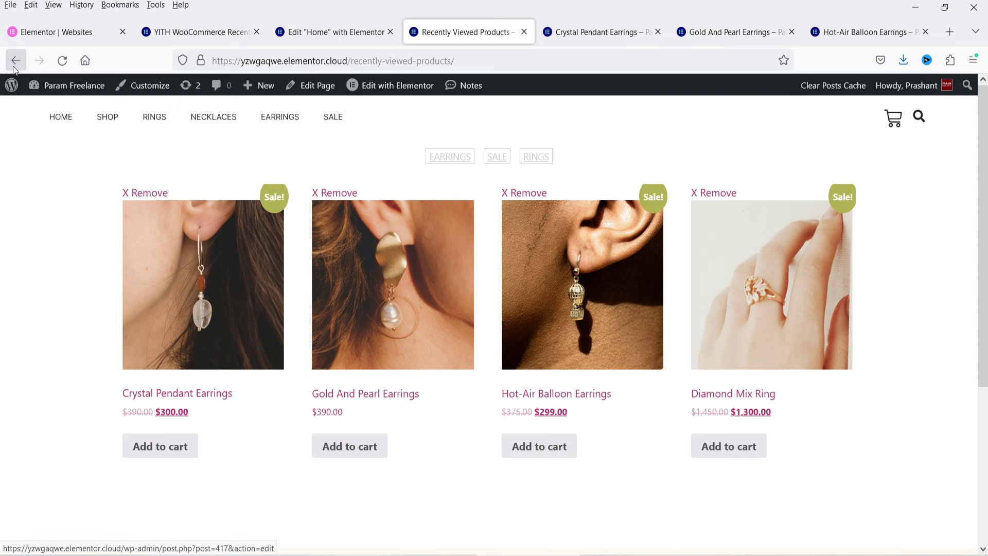
{"action": "left_click", "coordinate": [201, 32]}
- Open the Most Viewed Products shortcode builder, leaving the current settings page without saving
{"action": "scroll", "coordinate": [605, 276], "scroll_direction": "up", "scroll_amount": 20}
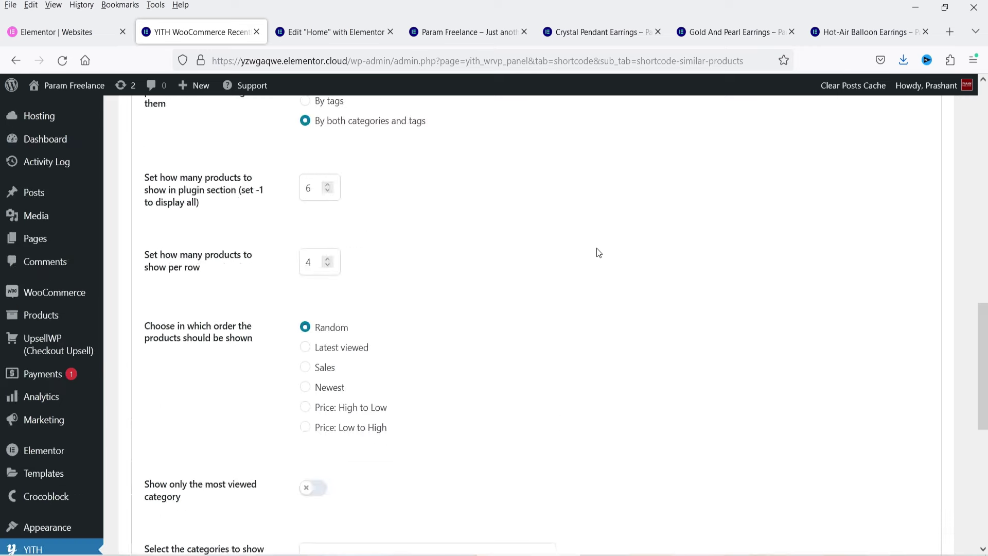
{"action": "scroll", "coordinate": [289, 317], "scroll_direction": "down", "scroll_amount": 2}
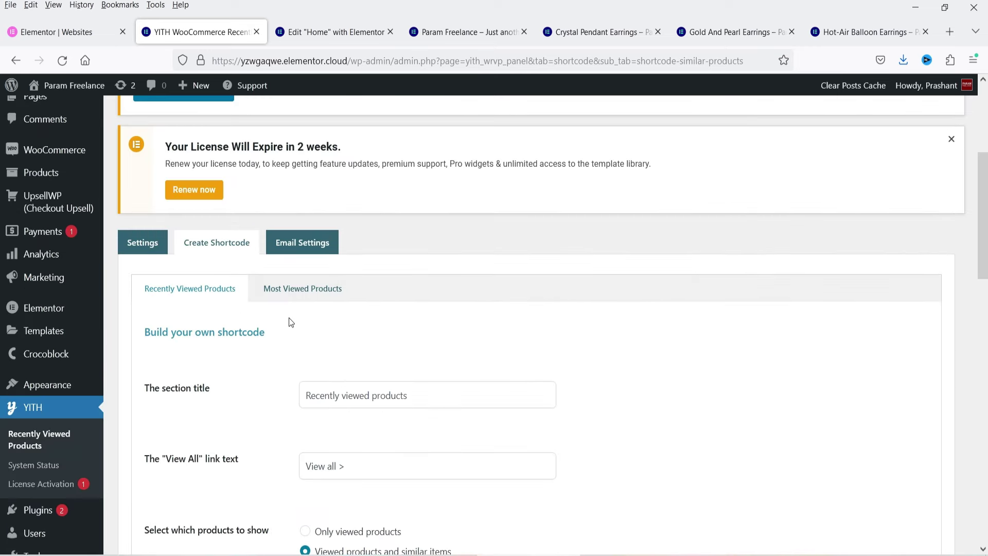
{"action": "left_click", "coordinate": [306, 288]}
{"action": "left_click", "coordinate": [518, 343]}
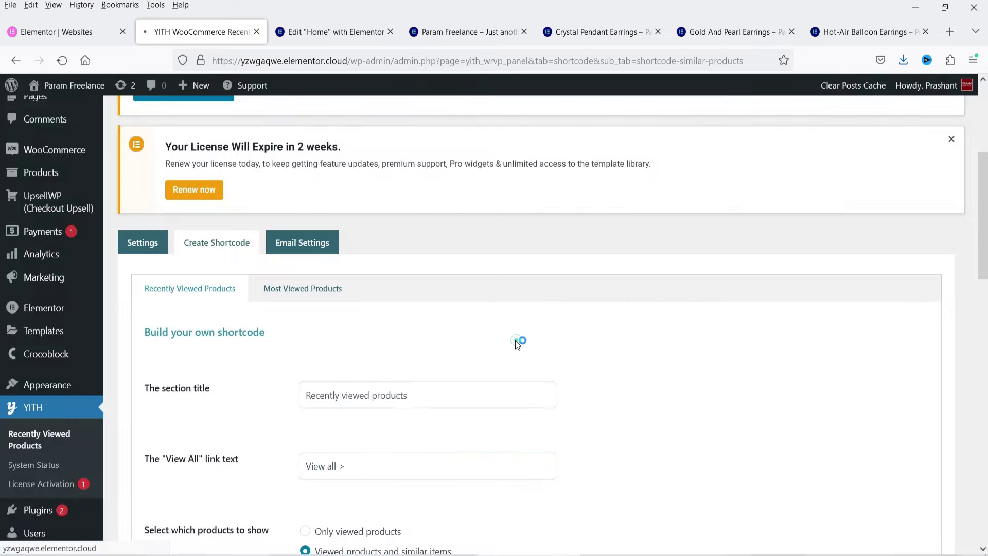
- Select and copy the generated Most Viewed Products shortcode, then return to the Elementor Home editor
{"action": "scroll", "coordinate": [562, 308], "scroll_direction": "down", "scroll_amount": 4}
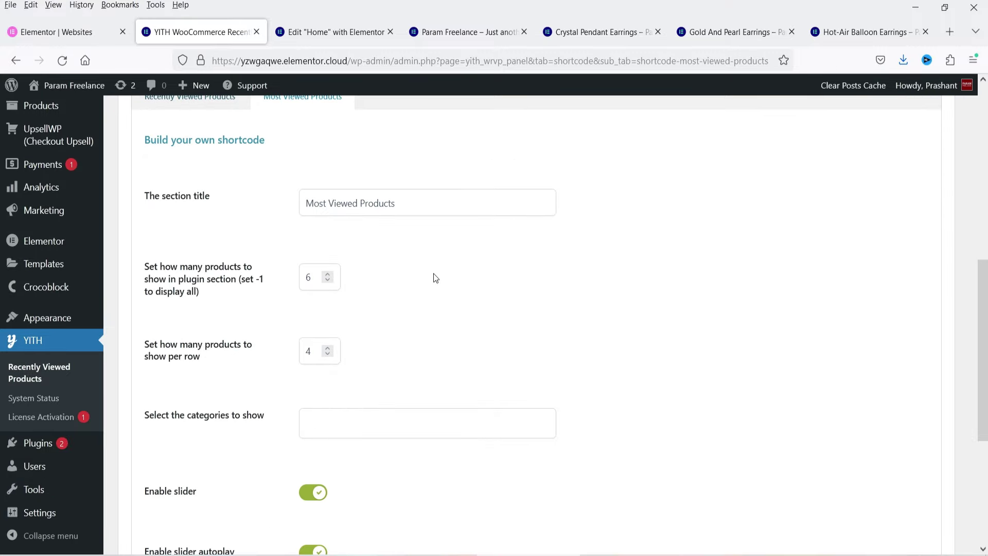
{"action": "scroll", "coordinate": [422, 265], "scroll_direction": "down", "scroll_amount": 3}
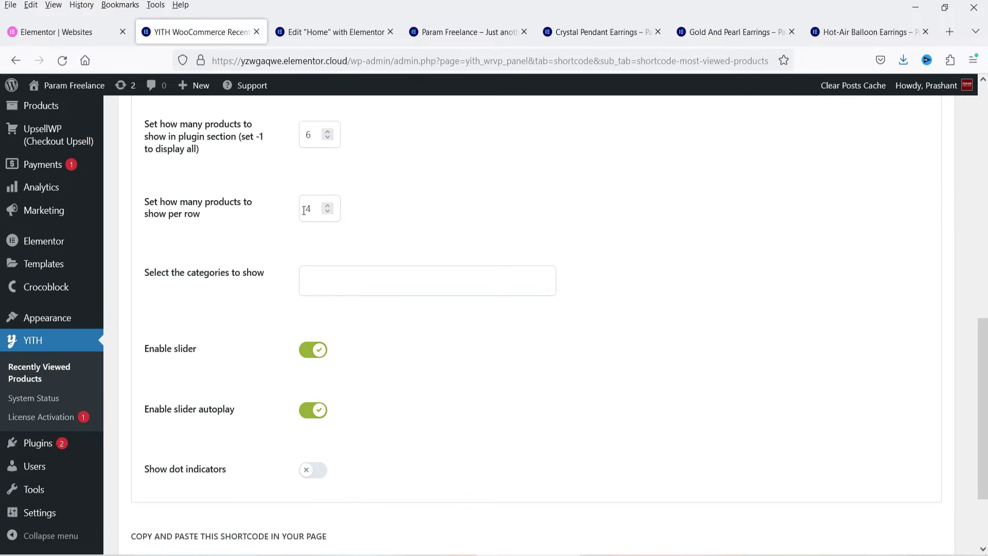
{"action": "scroll", "coordinate": [403, 241], "scroll_direction": "down", "scroll_amount": 2}
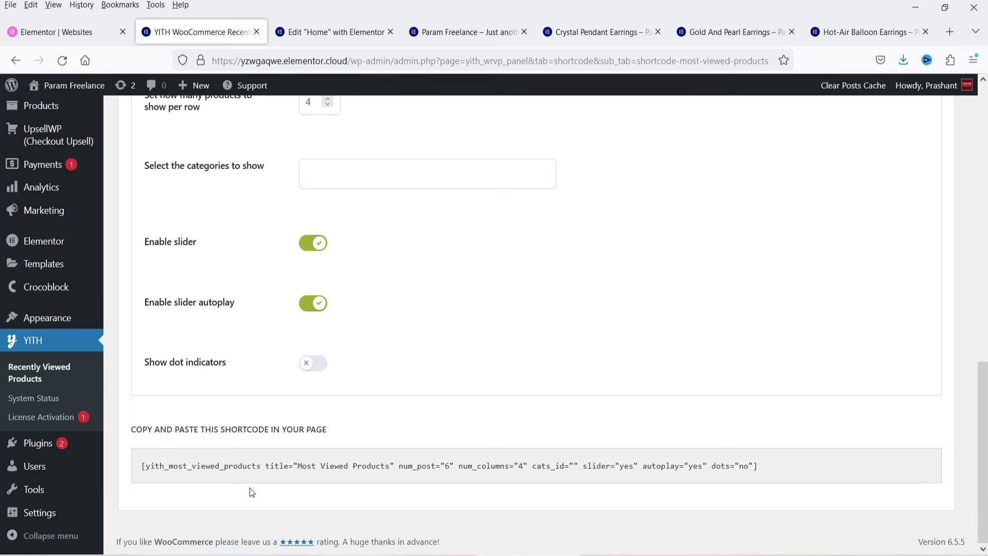
{"action": "triple_click", "coordinate": [250, 472]}
{"action": "key", "text": "ctrl+c"}
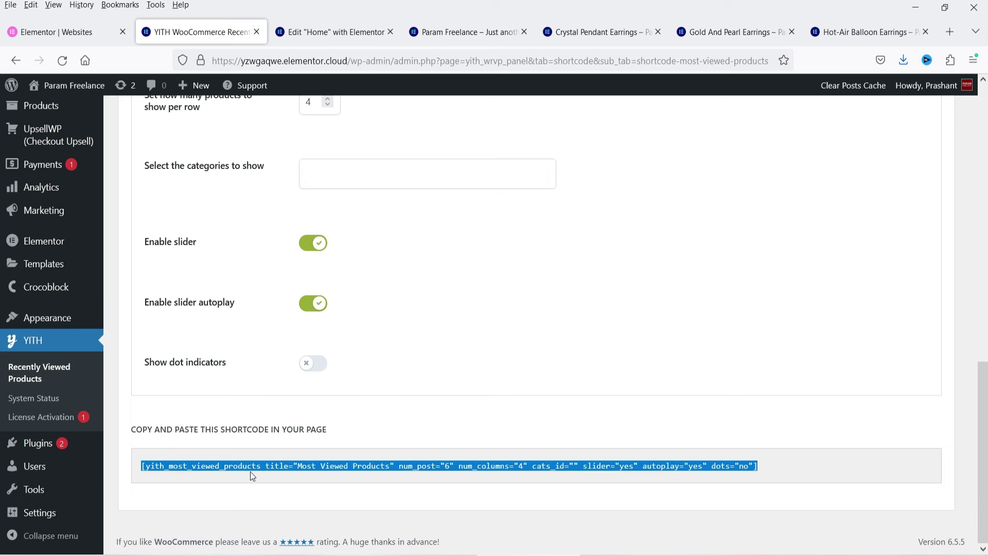
{"action": "left_click", "coordinate": [331, 34]}
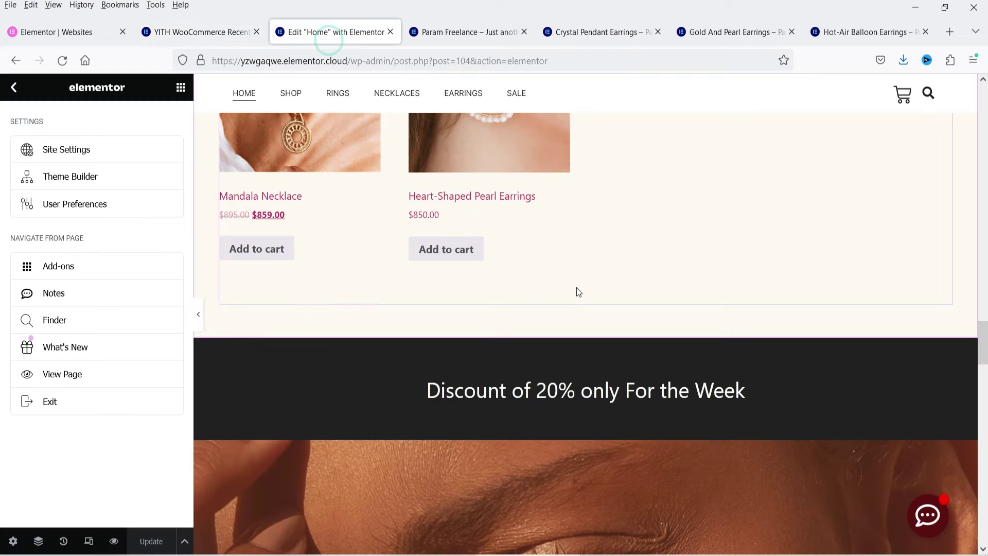
- Add a single-column Flexbox container below the products with 50 top and bottom padding
{"action": "left_click", "coordinate": [566, 329]}
{"action": "left_click", "coordinate": [556, 400]}
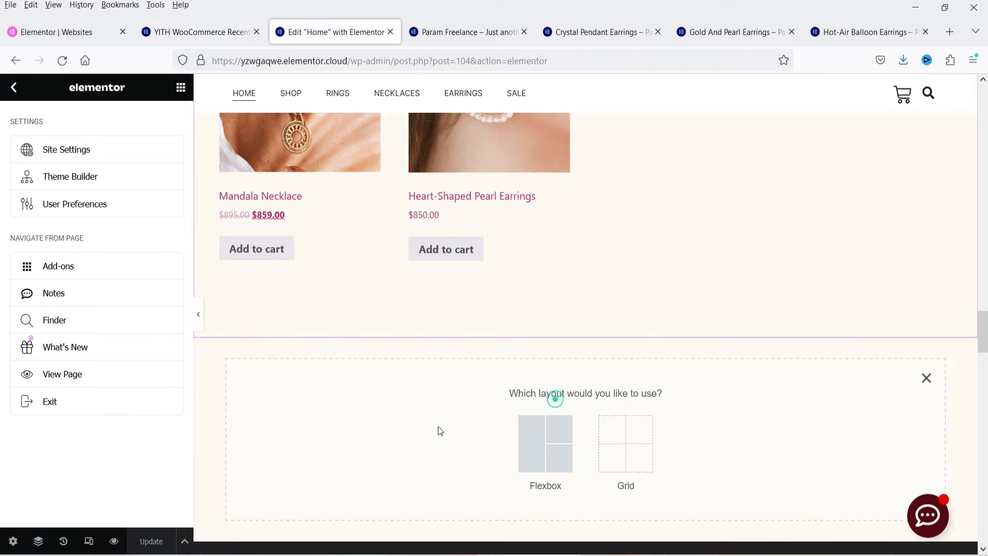
{"action": "left_click", "coordinate": [531, 445]}
{"action": "left_click", "coordinate": [407, 441]}
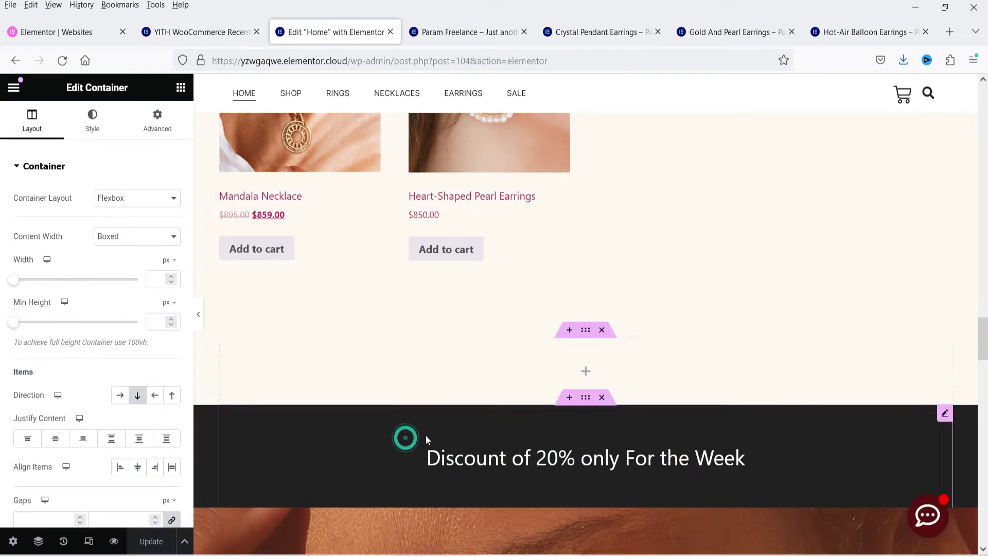
{"action": "left_click", "coordinate": [161, 121]}
{"action": "left_click", "coordinate": [23, 267]}
{"action": "type", "text": "50"}
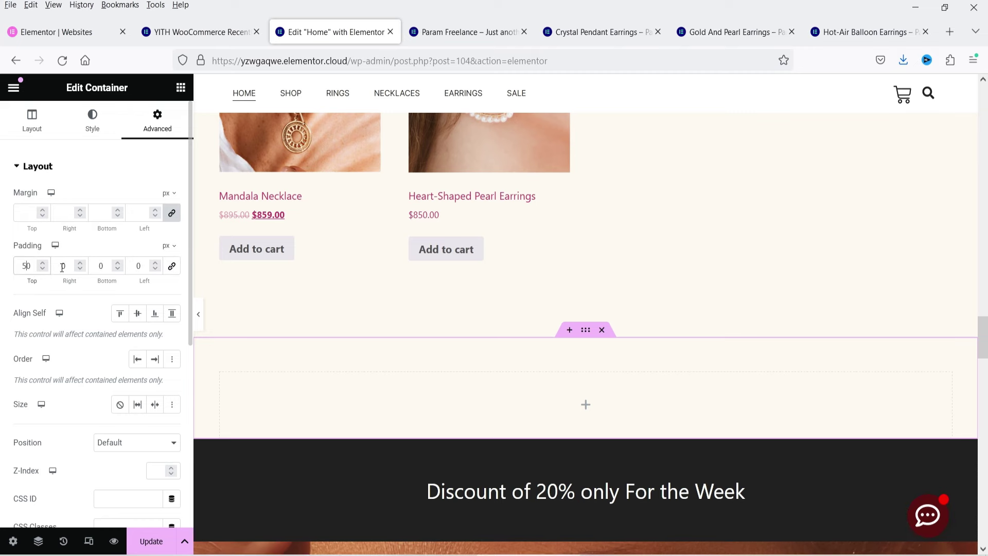
{"action": "left_click", "coordinate": [97, 265]}
{"action": "type", "text": "50"}
- Place a Shortcode widget in the container, paste the Most Viewed Products shortcode, and update the page
{"action": "left_click", "coordinate": [585, 405]}
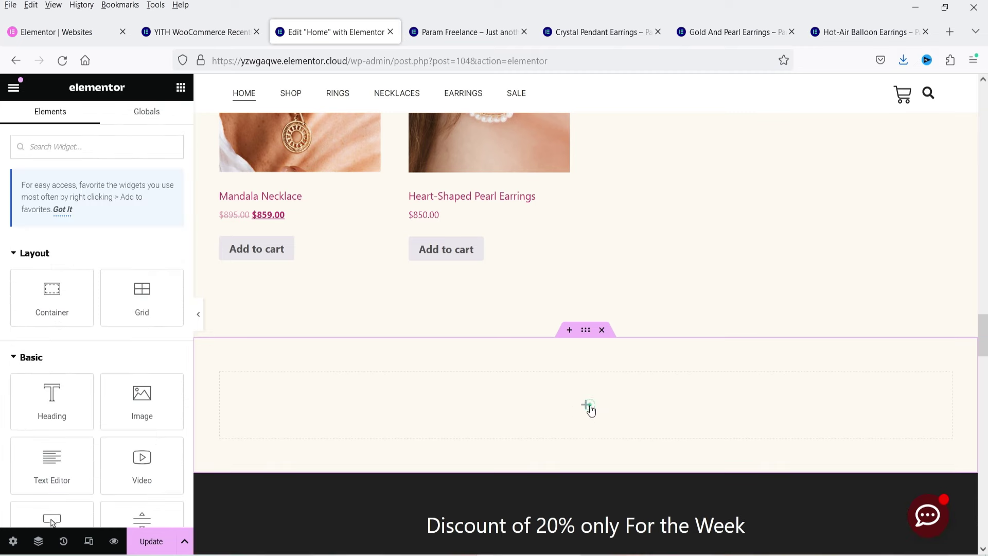
{"action": "left_click", "coordinate": [95, 148]}
{"action": "type", "text": "short"}
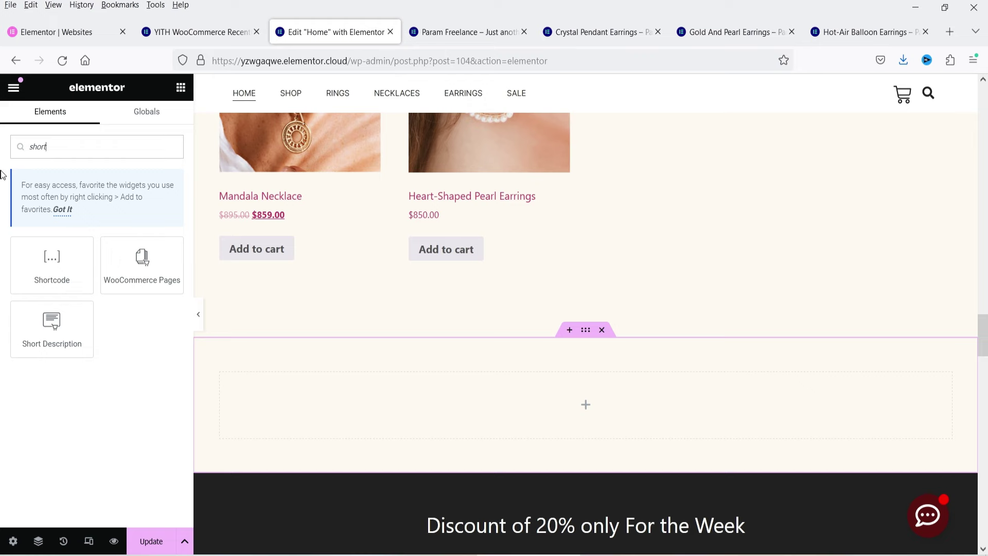
{"action": "left_click_drag", "start_coordinate": [51, 262], "coordinate": [536, 405]}
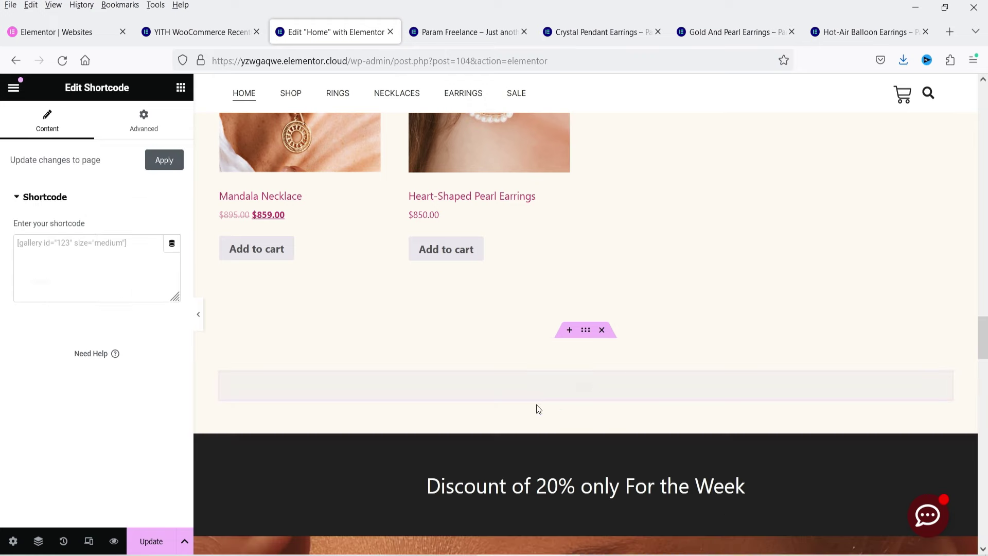
{"action": "left_click", "coordinate": [56, 268]}
{"action": "key", "text": "ctrl+v"}
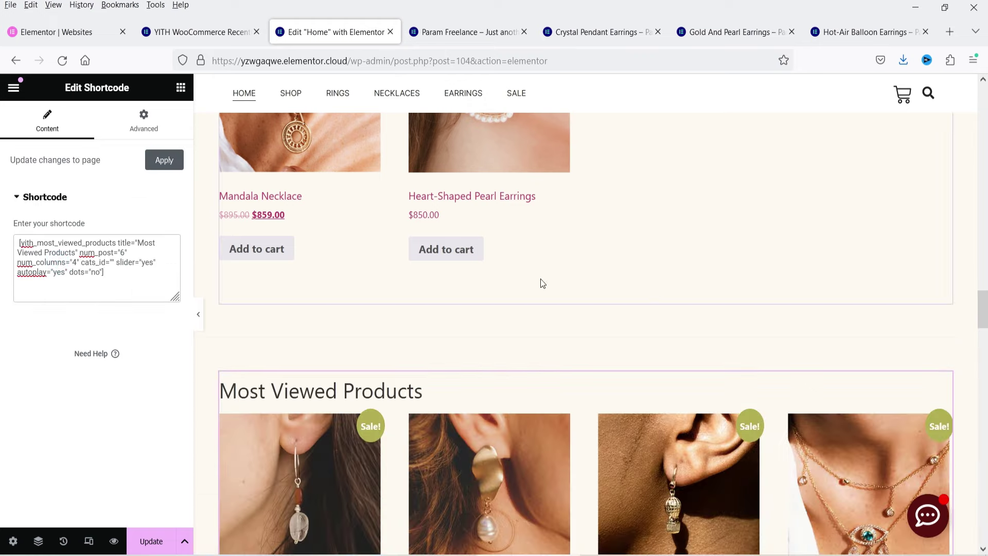
{"action": "scroll", "coordinate": [541, 283], "scroll_direction": "down", "scroll_amount": 4}
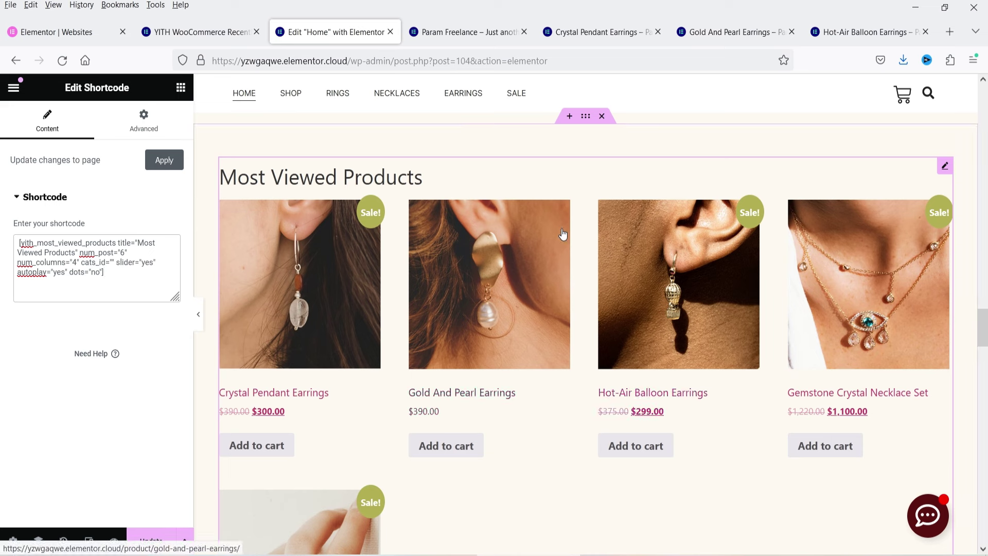
{"action": "left_click", "coordinate": [151, 540]}
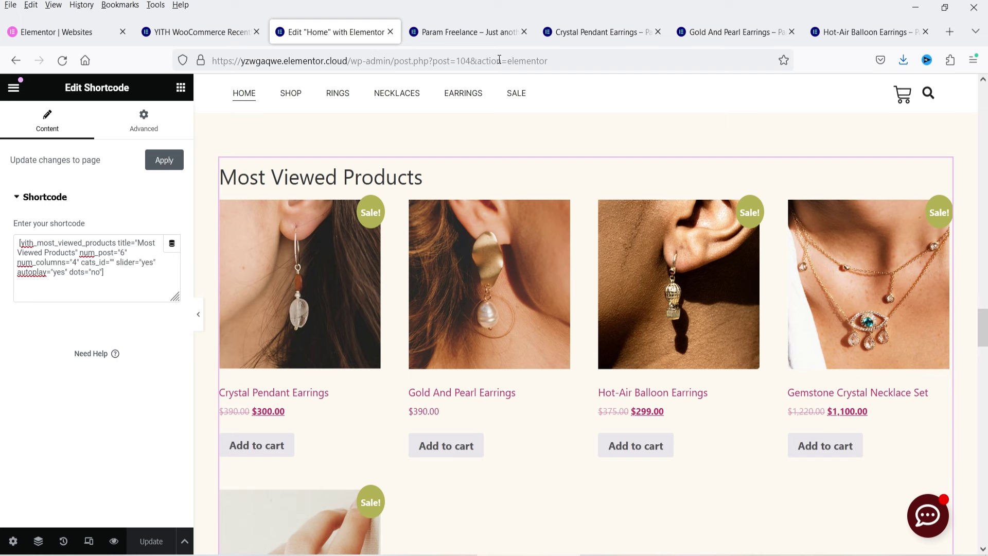
- Reload the live home page to check the Most Viewed Products slider, then return to the YITH tab
{"action": "left_click", "coordinate": [455, 36]}
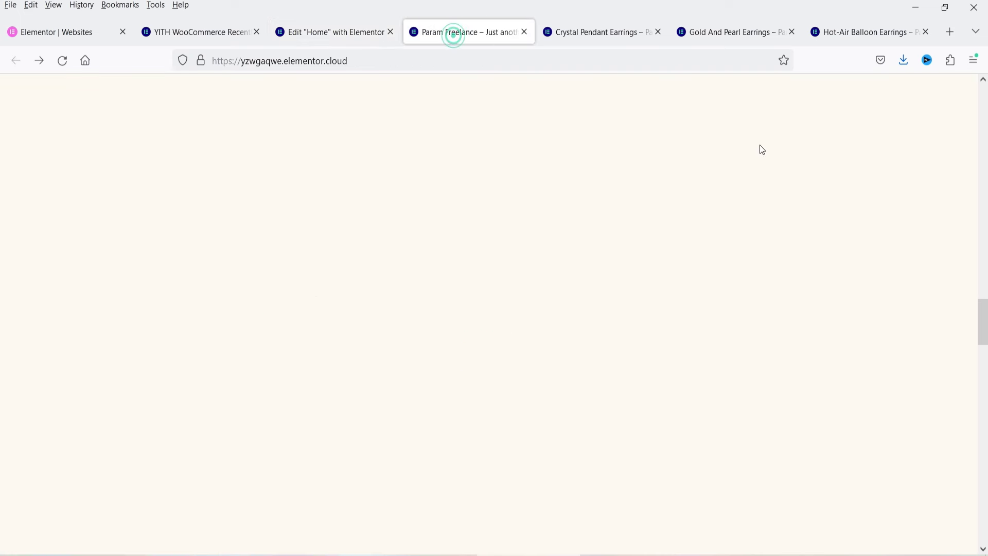
{"action": "left_click", "coordinate": [62, 67]}
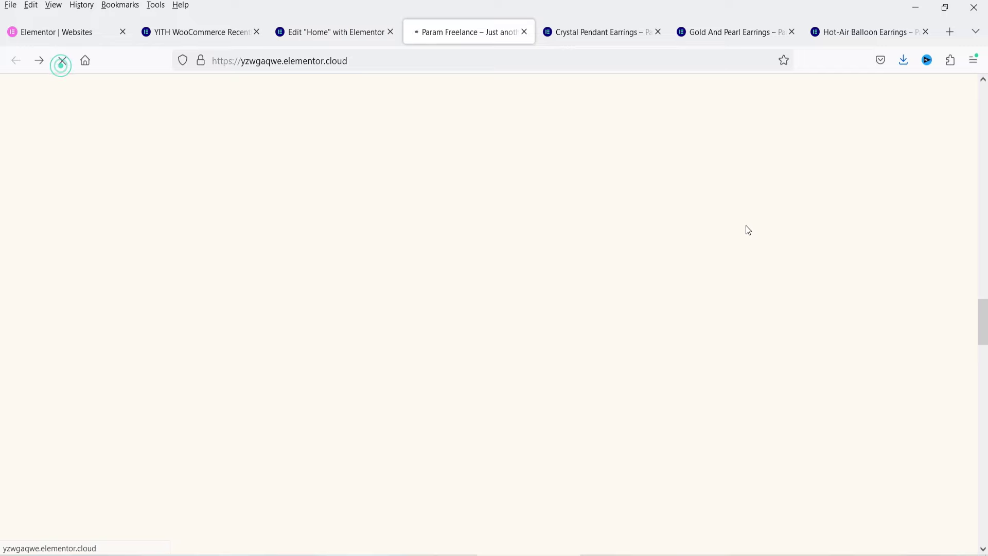
{"action": "scroll", "coordinate": [252, 228], "scroll_direction": "down", "scroll_amount": 8}
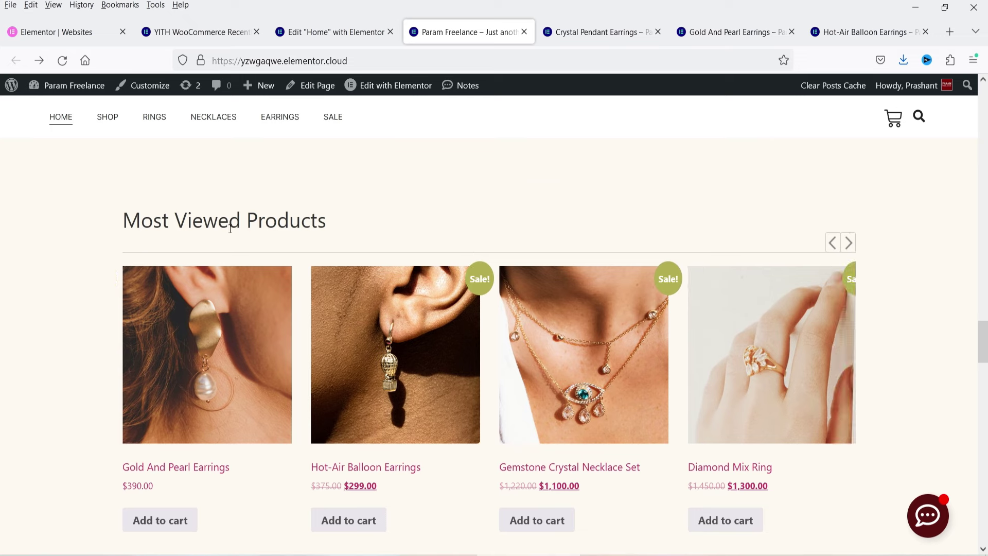
{"action": "scroll", "coordinate": [904, 287], "scroll_direction": "down", "scroll_amount": 4}
{"action": "scroll", "coordinate": [968, 319], "scroll_direction": "up", "scroll_amount": 8}
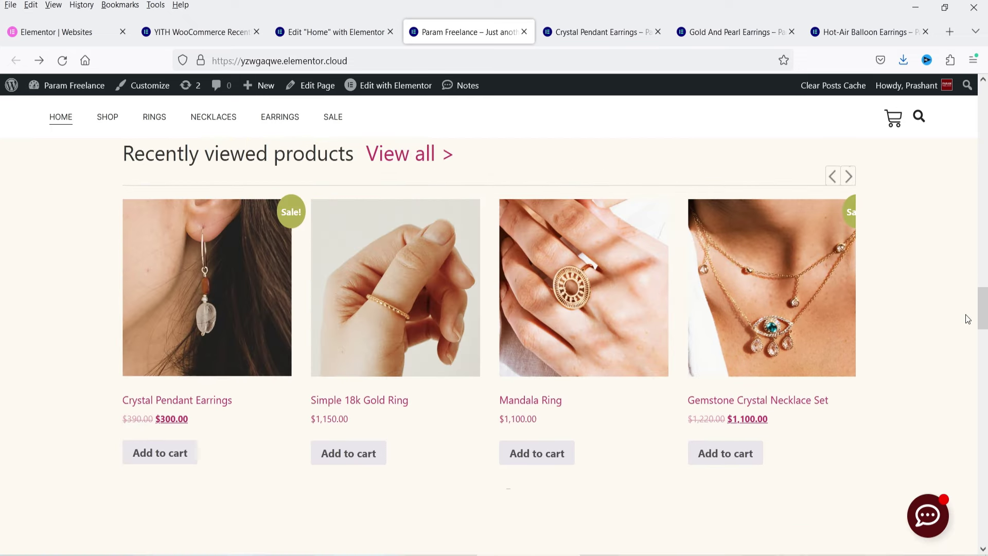
{"action": "left_click", "coordinate": [201, 32]}
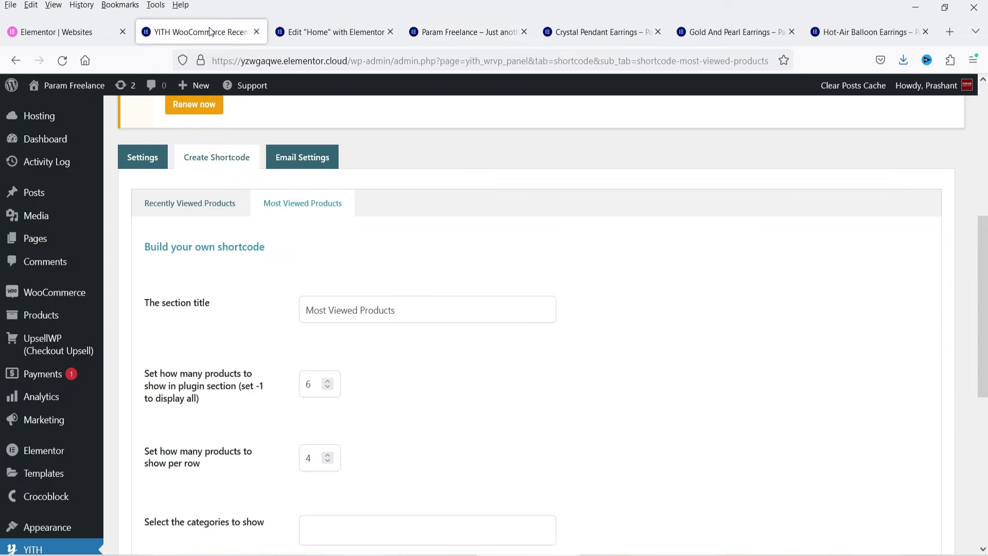
- View the Recently Viewed Products shortcode box, then return to the live home page tab
{"action": "left_click", "coordinate": [201, 206]}
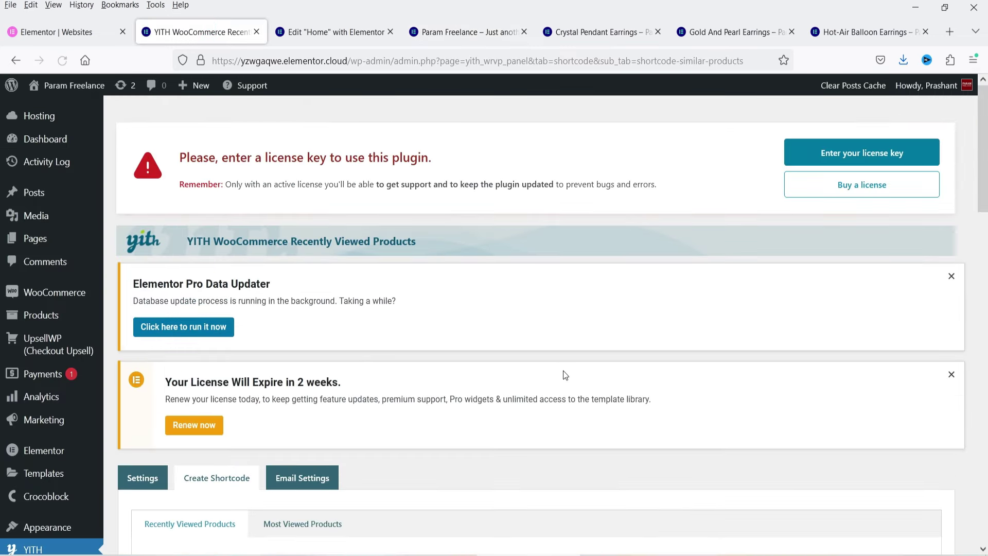
{"action": "scroll", "coordinate": [568, 374], "scroll_direction": "down", "scroll_amount": 10}
{"action": "scroll", "coordinate": [571, 378], "scroll_direction": "down", "scroll_amount": 10}
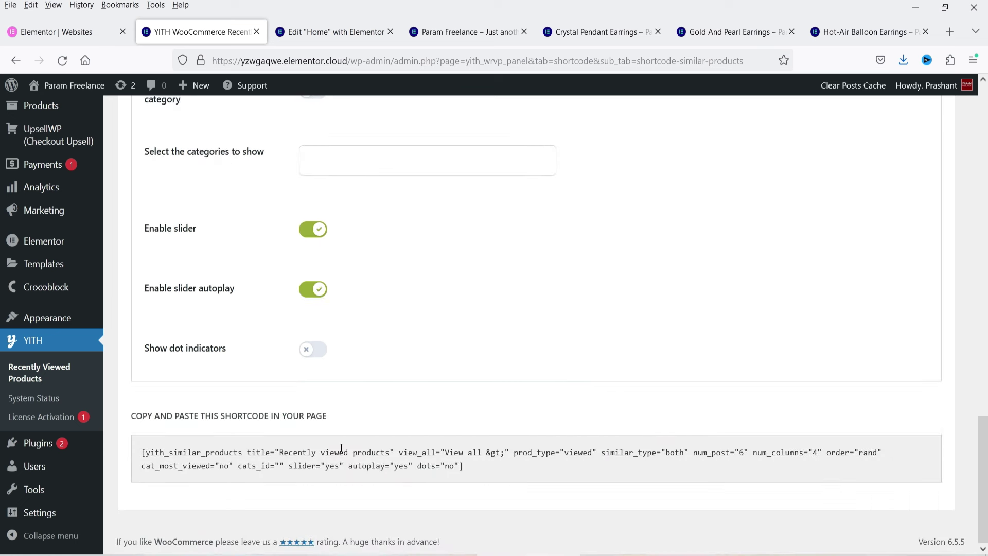
{"action": "left_click", "coordinate": [470, 32]}
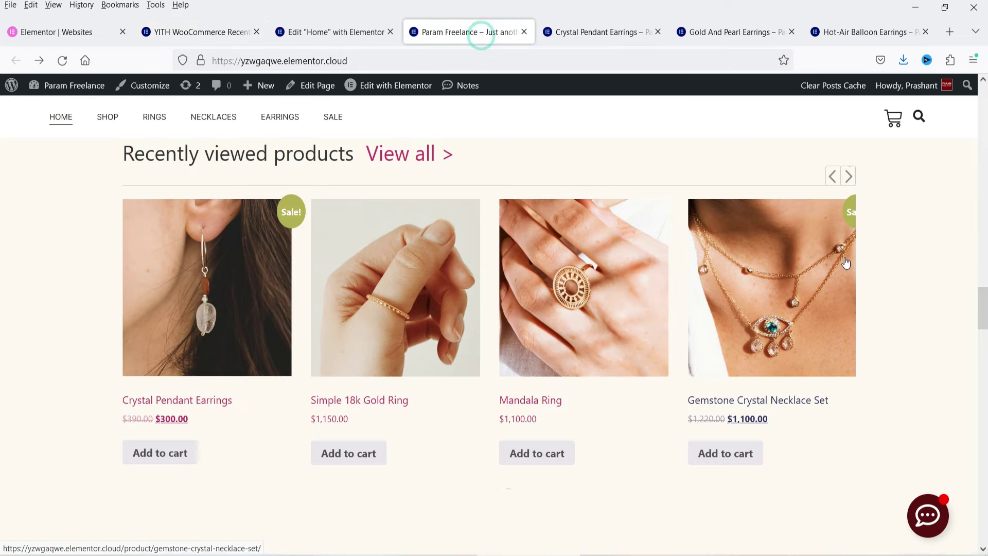